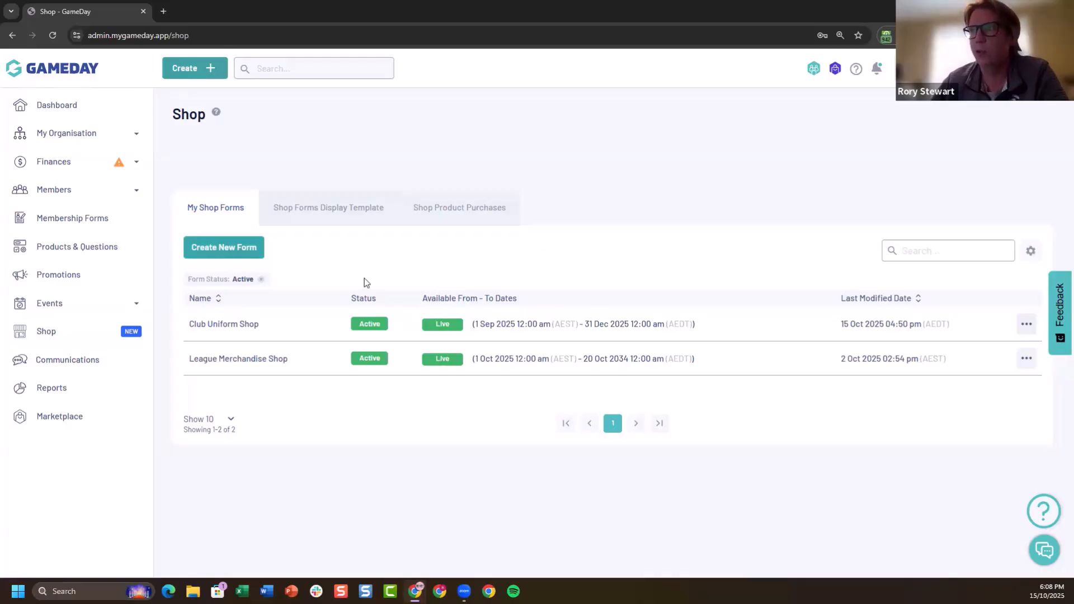
Review the shop forms display template, including its background image, button colours, background gradients and form view settings
click(340, 206)
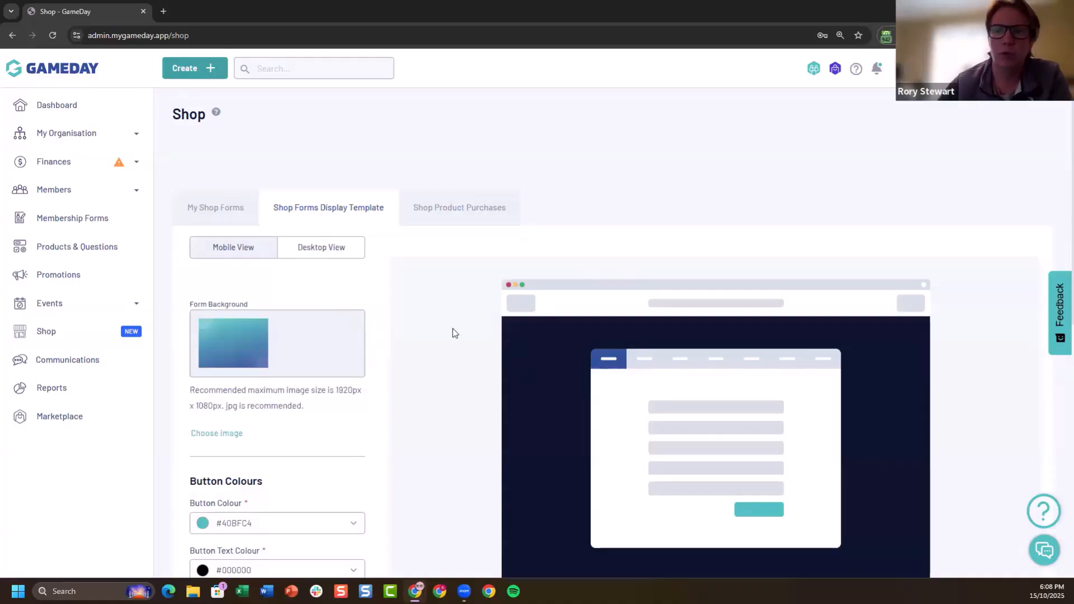
scroll(456, 327, down, 2)
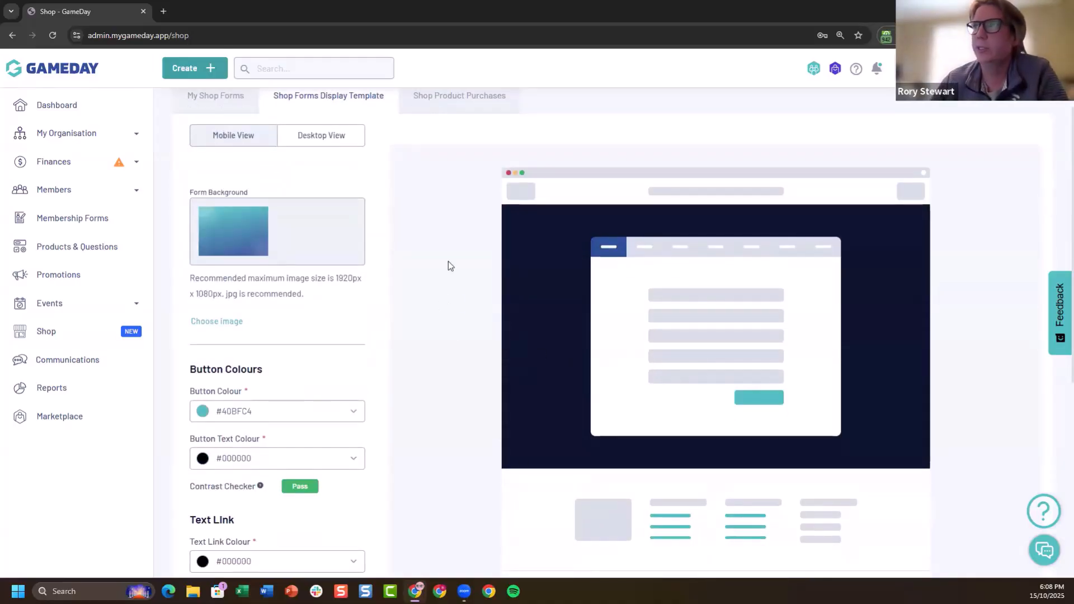
scroll(351, 261, up, 1)
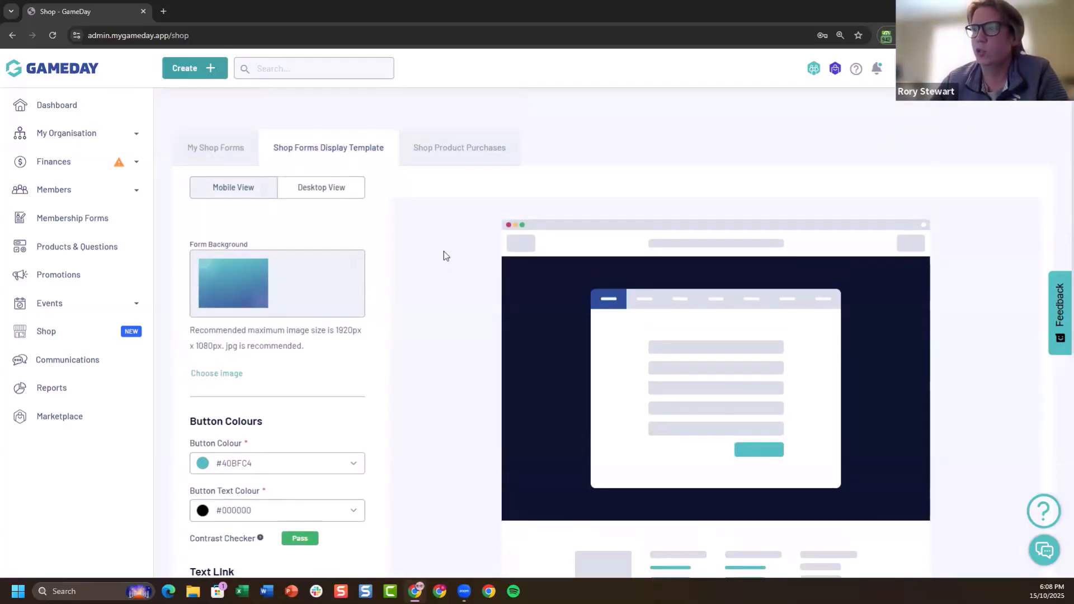
scroll(425, 246, down, 8)
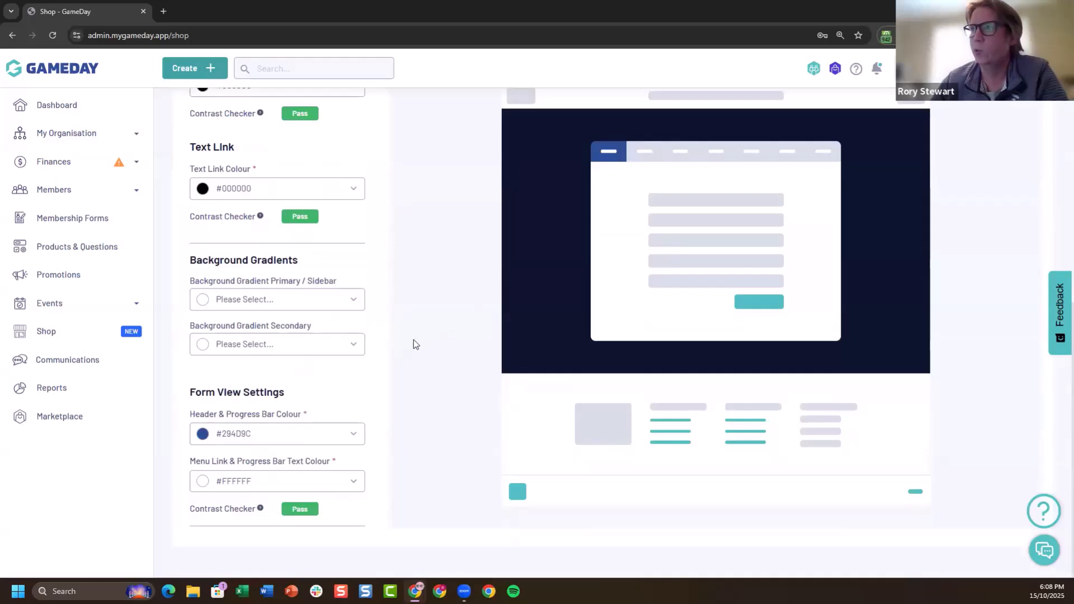
scroll(416, 344, up, 8)
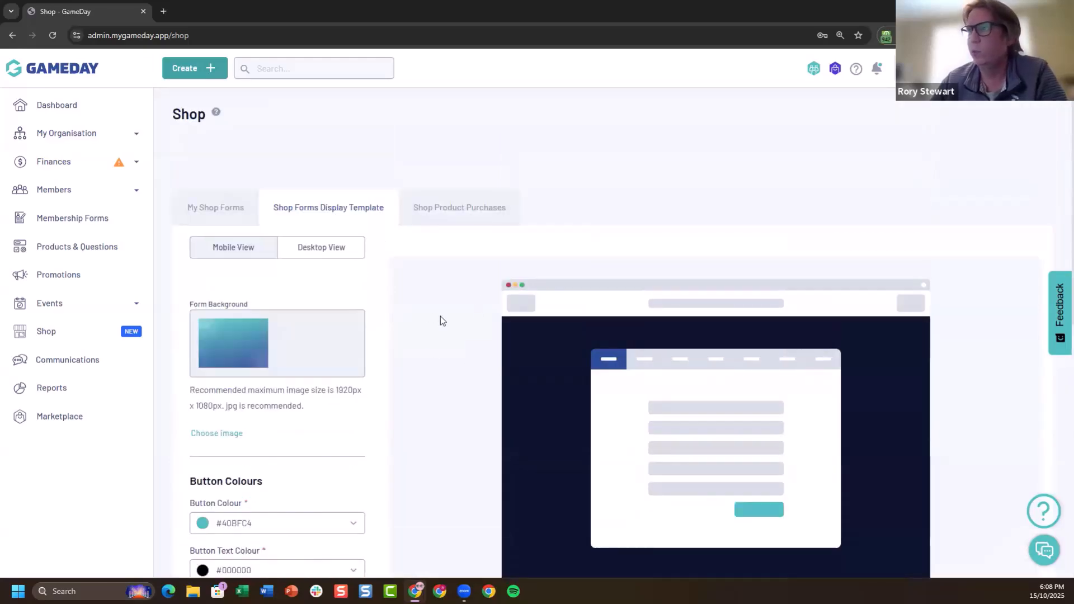
Examine the list of shop product purchases, including the customers, products, attributes, amounts and quantities
click(481, 207)
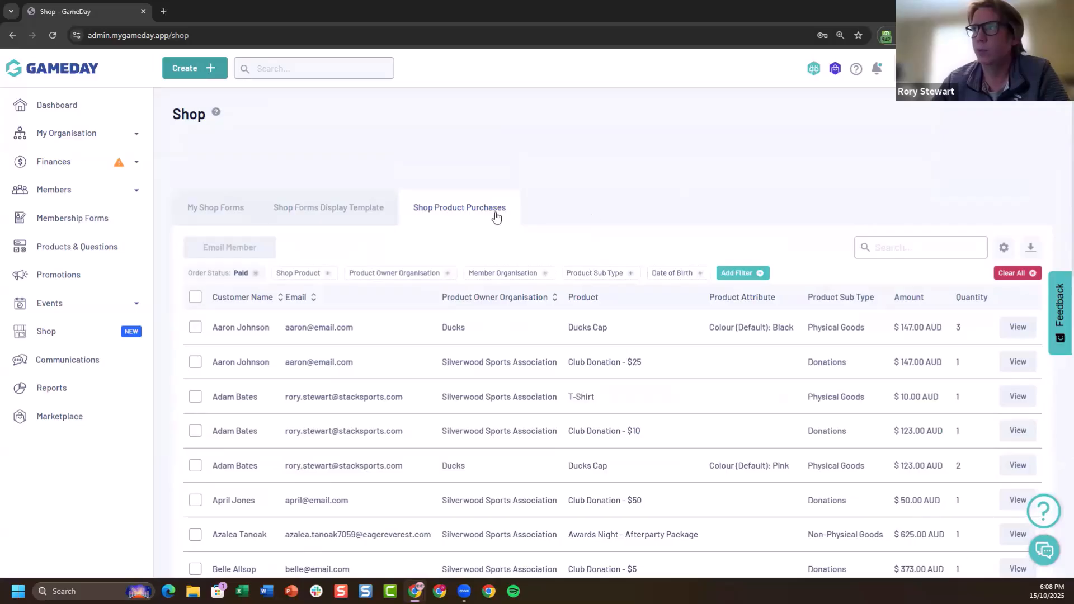
scroll(594, 190, down, 3)
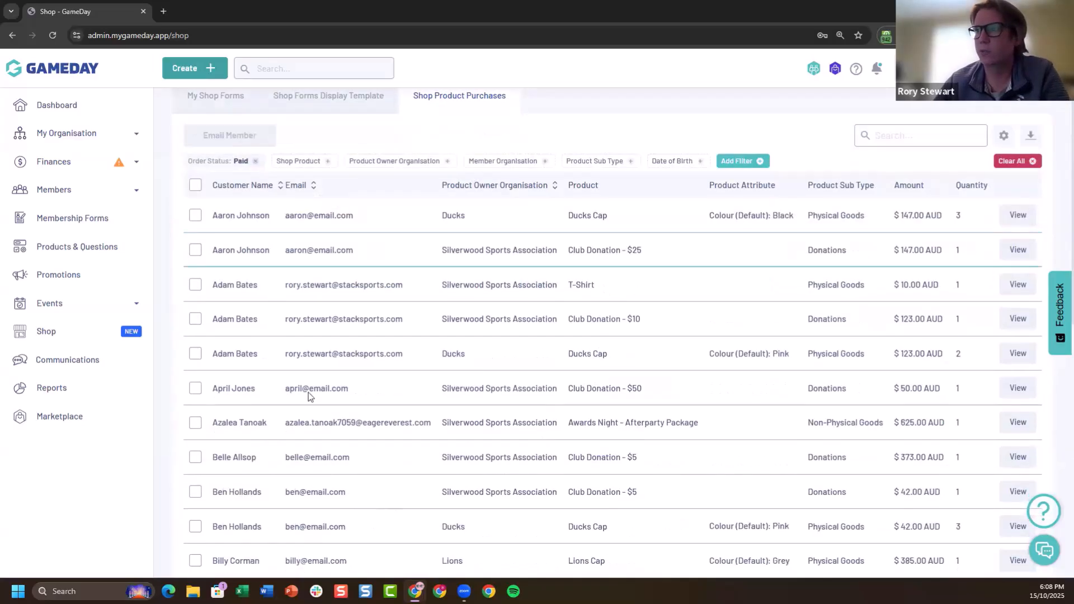
scroll(771, 334, down, 3)
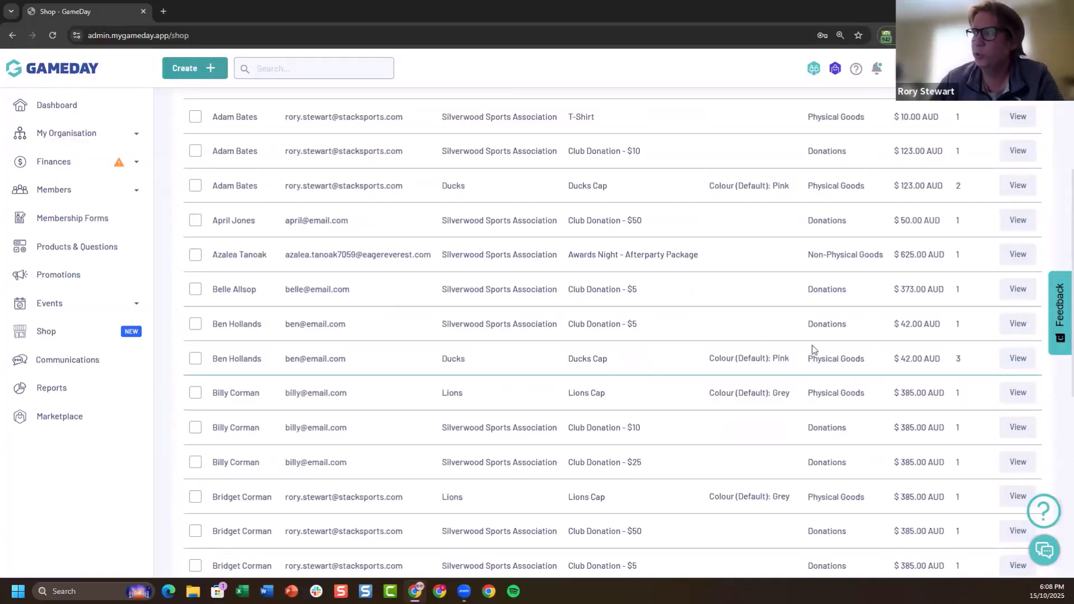
scroll(635, 384, down, 3)
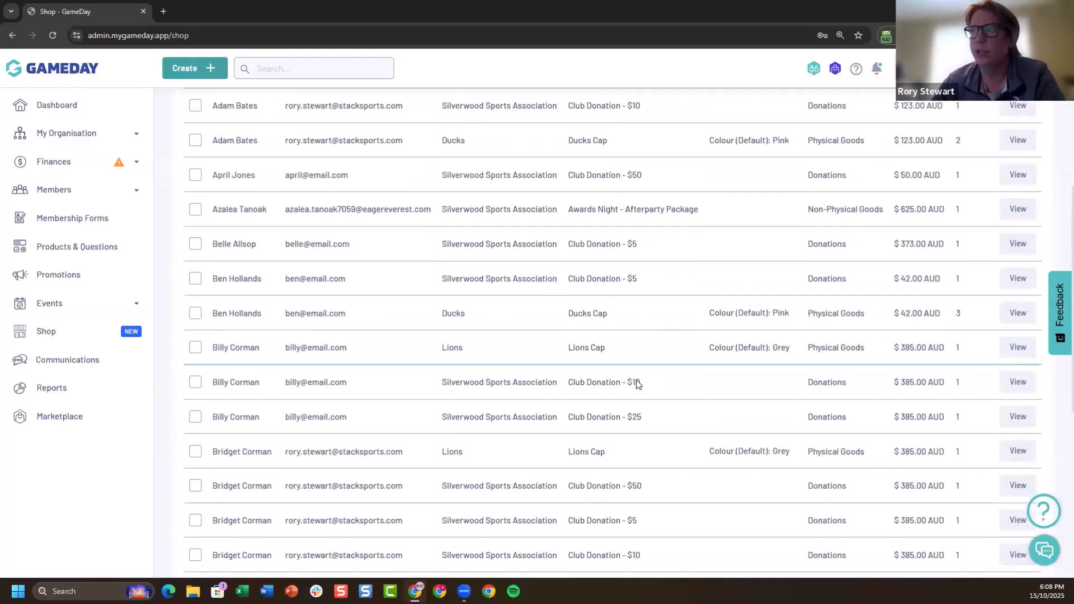
scroll(759, 360, down, 5)
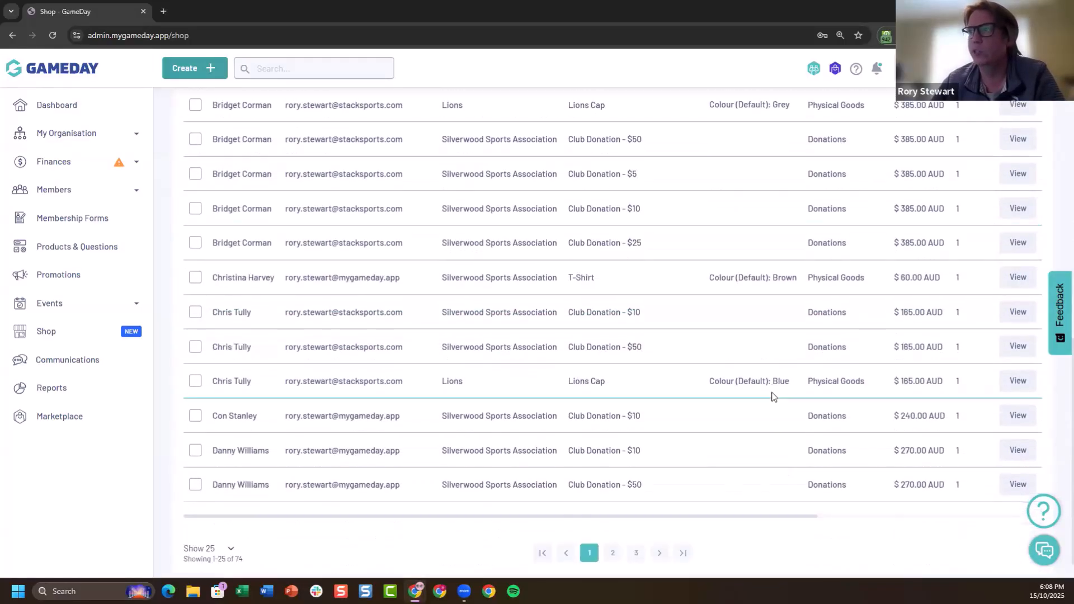
scroll(773, 396, up, 10)
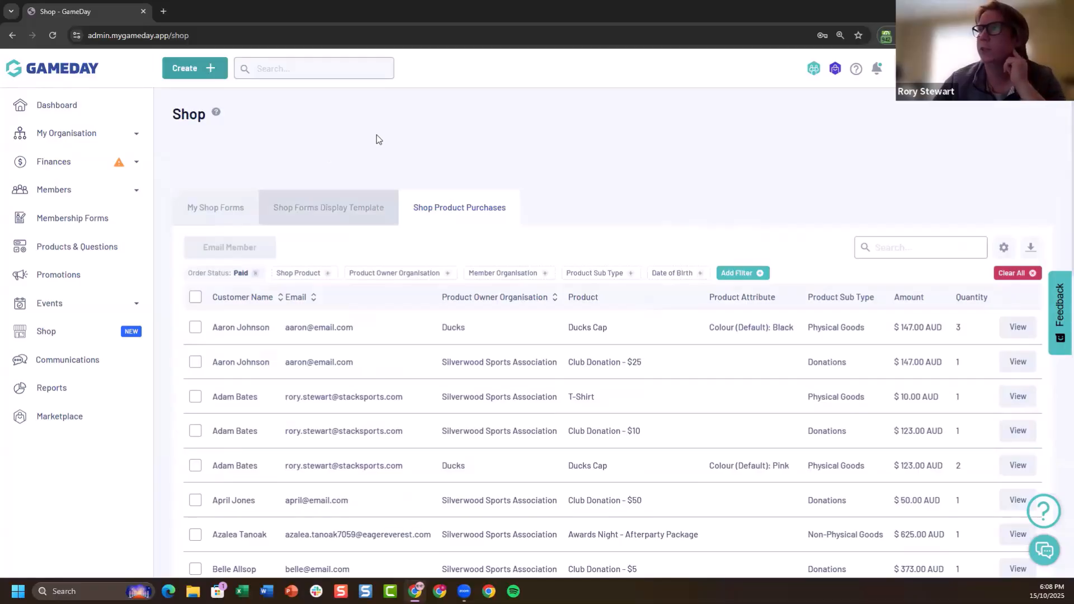
Return to the list of shop forms and open the Club Uniform Shop form for editing
click(225, 220)
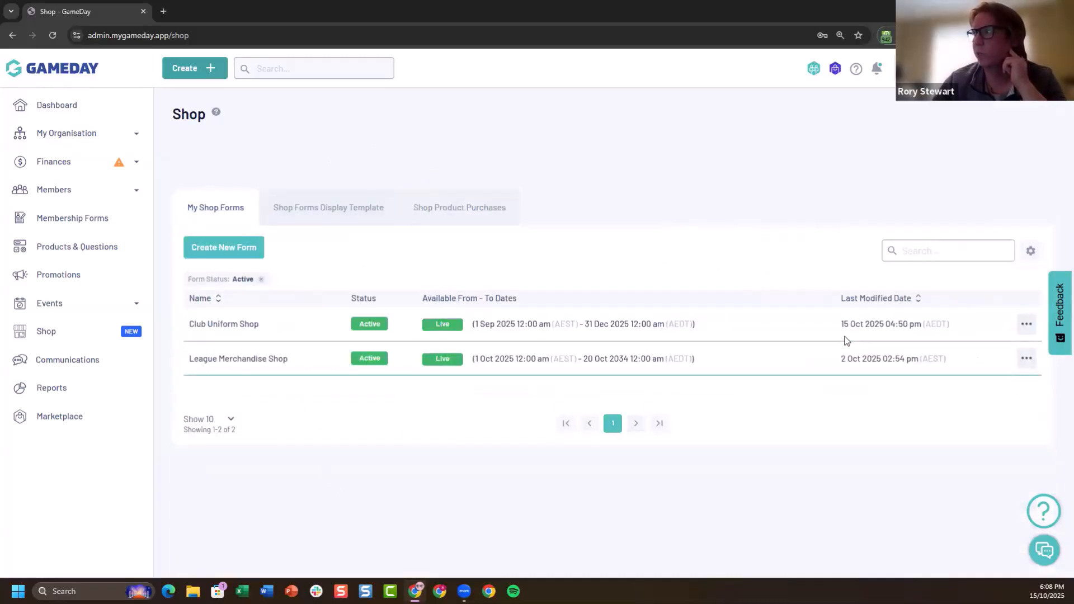
click(1027, 324)
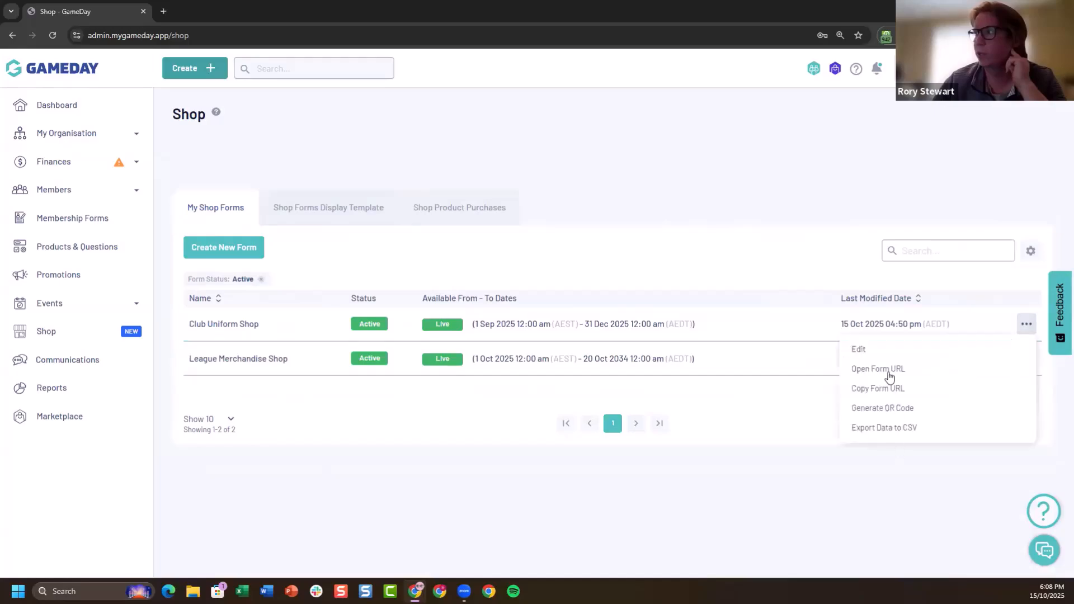
click(879, 349)
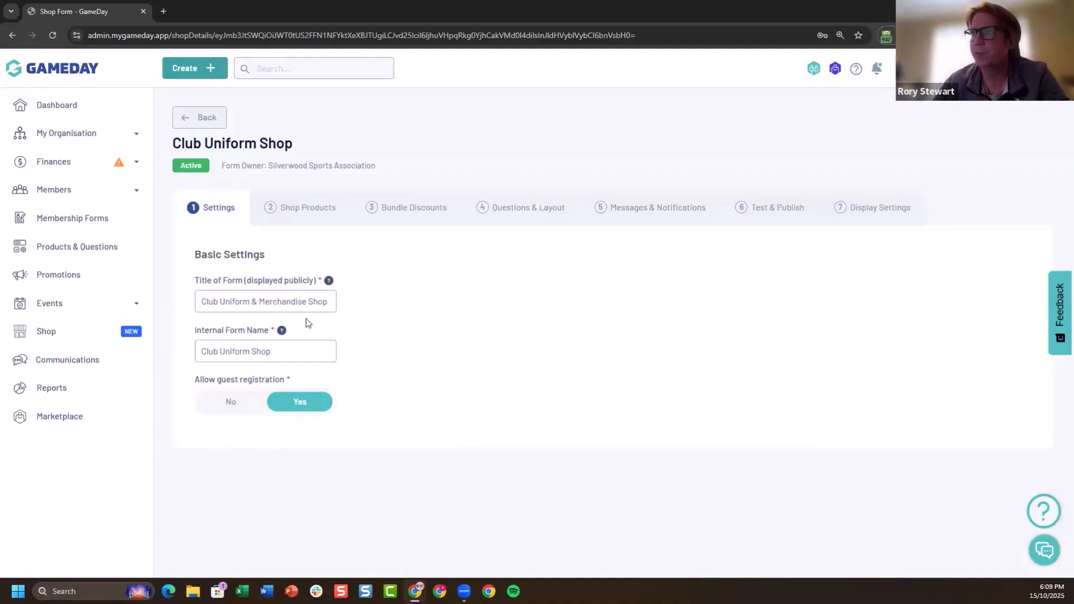
Show the form's shop products and browse both pages of existing products available to add, without adding any
click(295, 215)
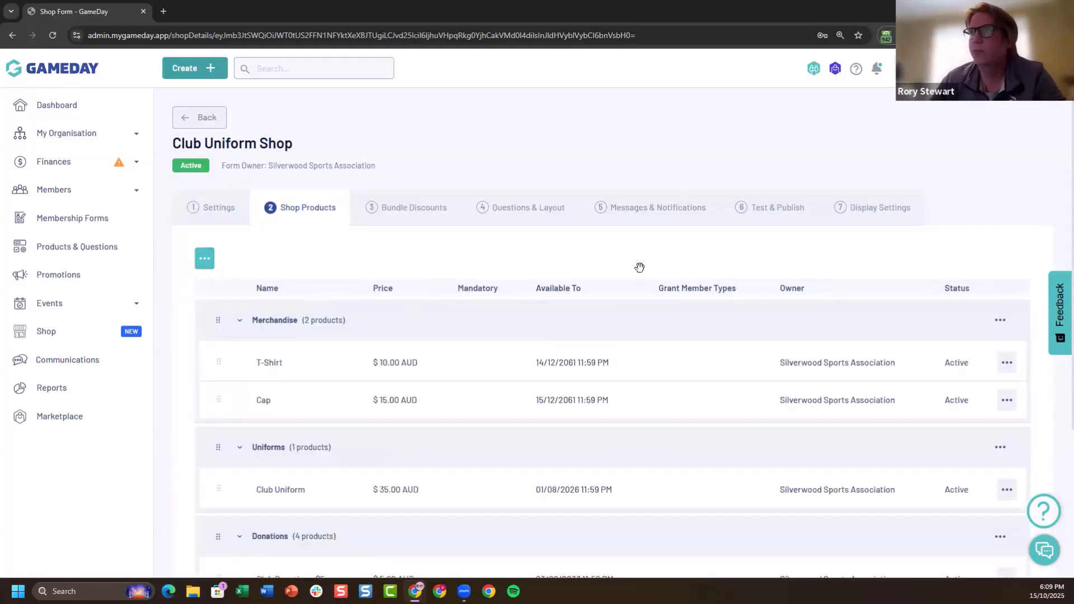
scroll(639, 267, down, 1)
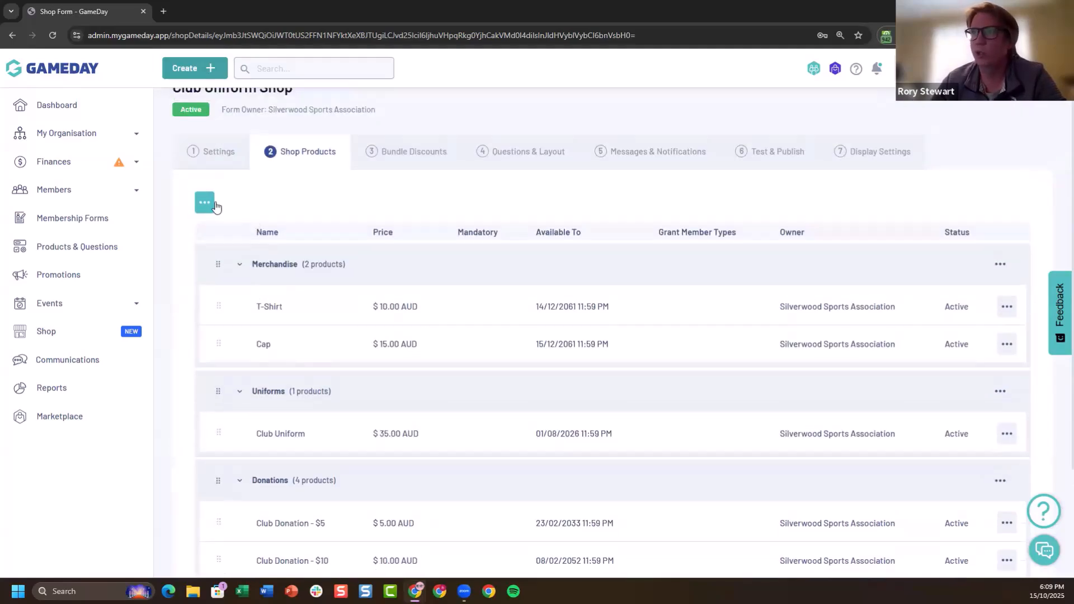
click(205, 202)
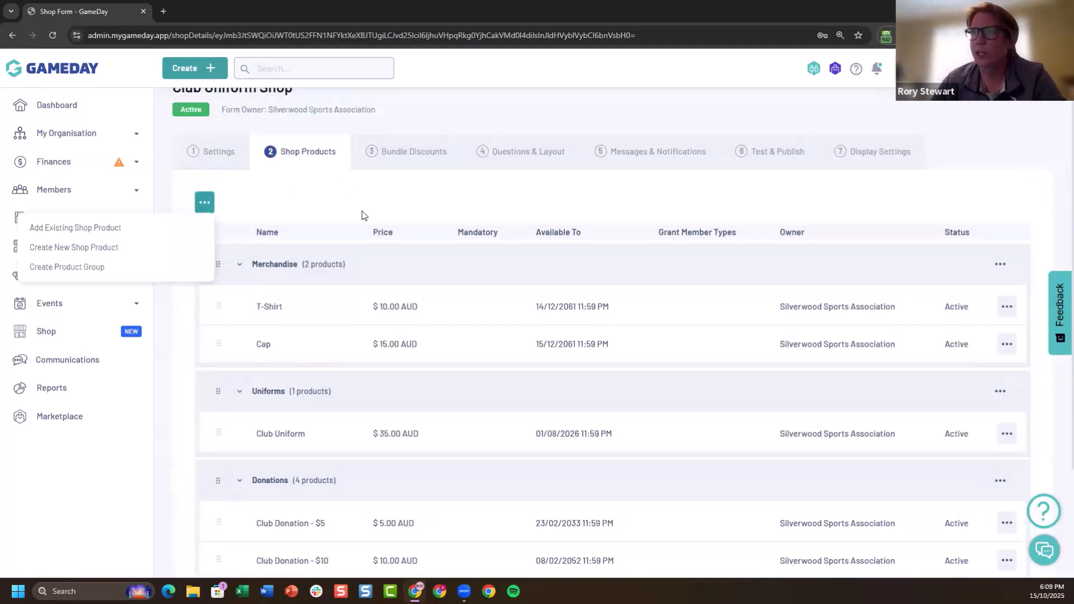
click(182, 233)
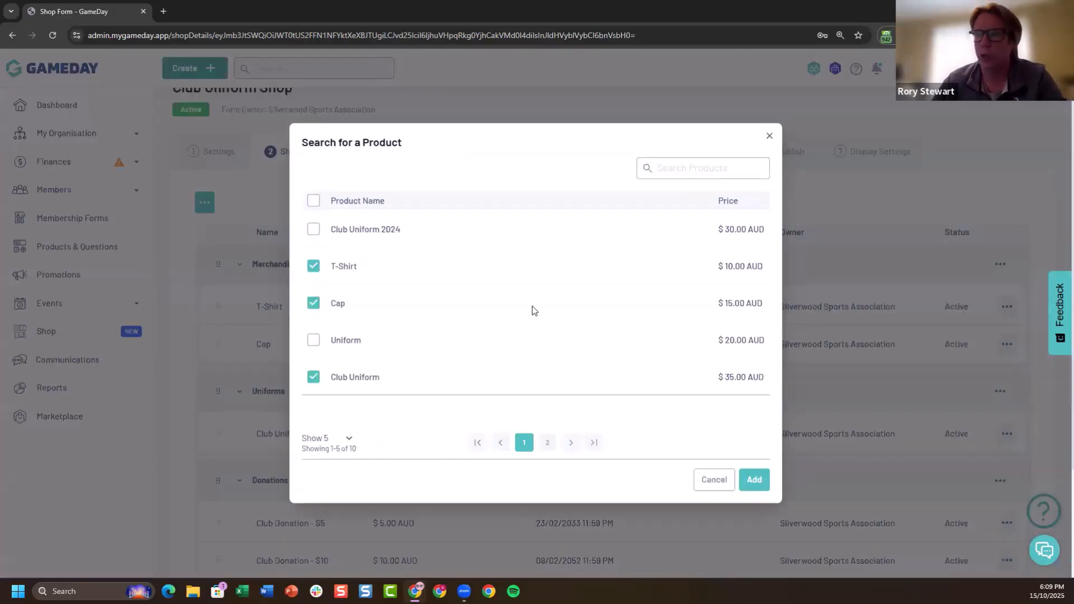
click(547, 443)
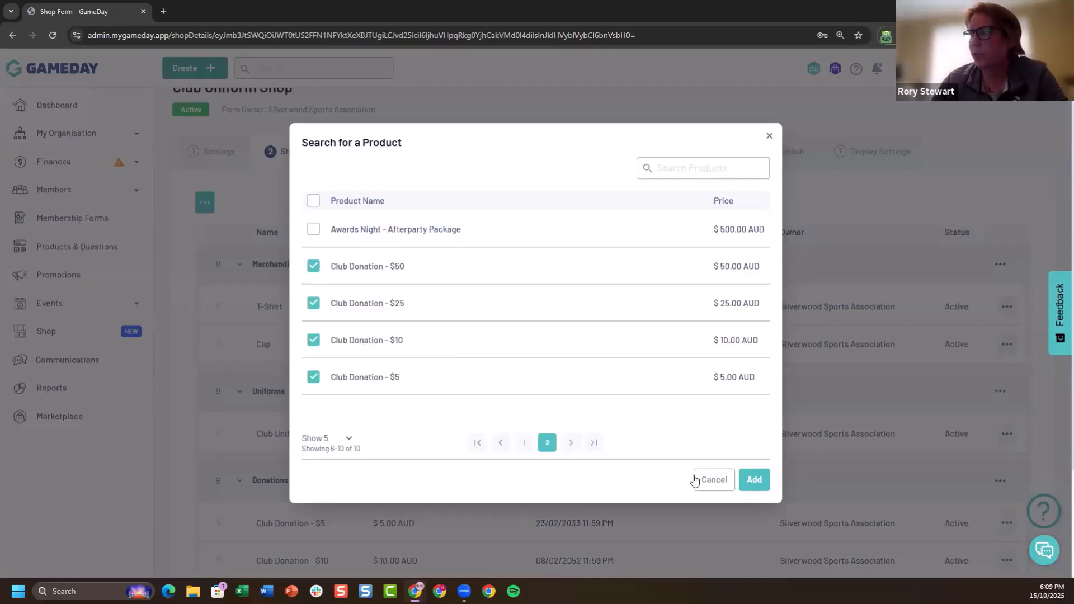
click(714, 479)
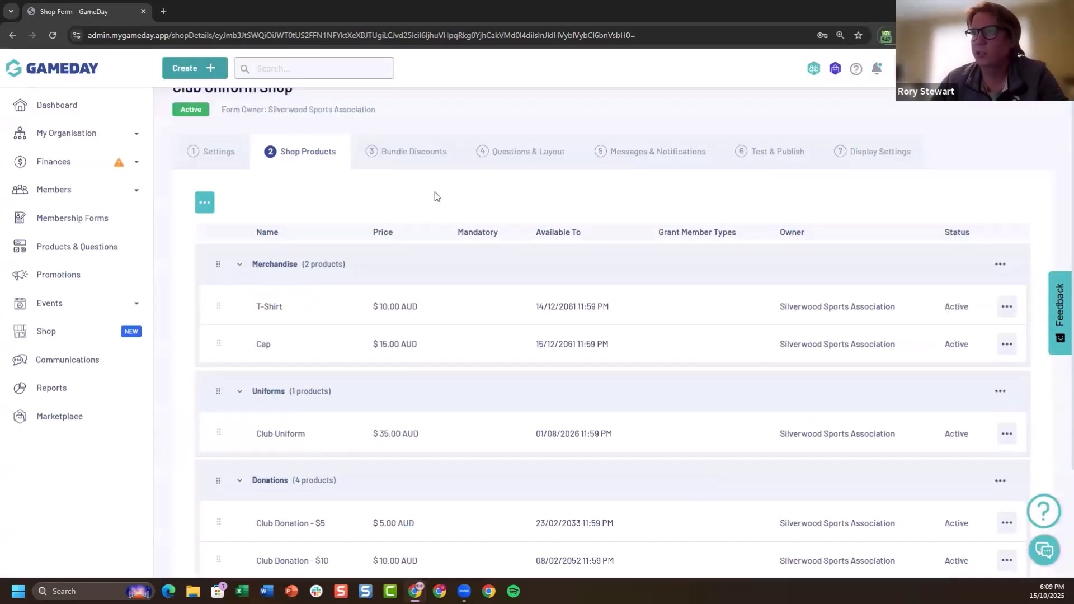
Look over the form's Merchandise, Uniforms and Donations product groups, and check its bundle discounts
scroll(568, 372, down, 2)
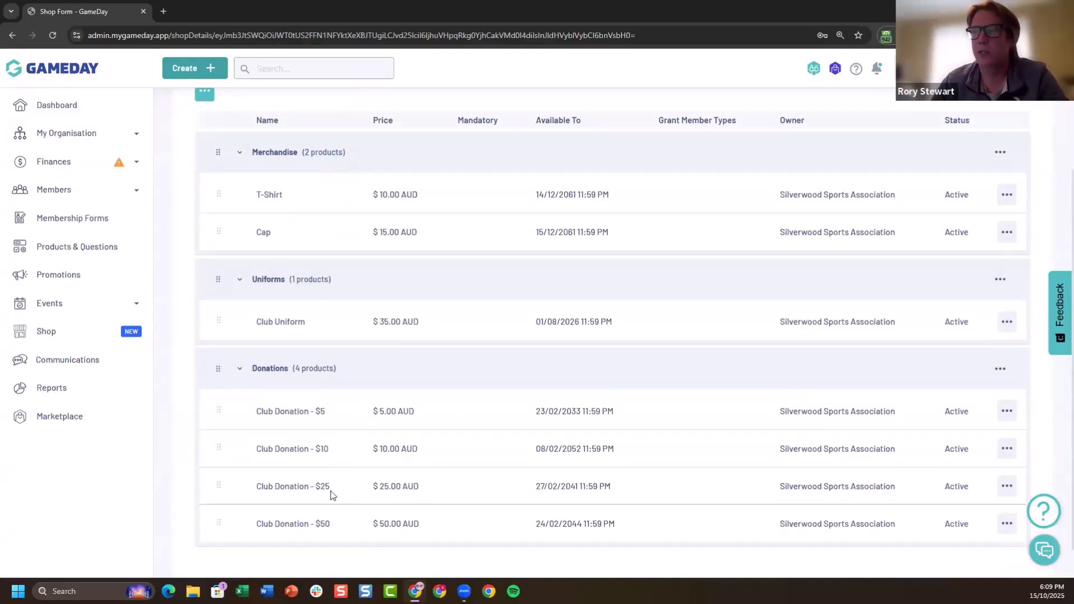
scroll(503, 453, up, 1)
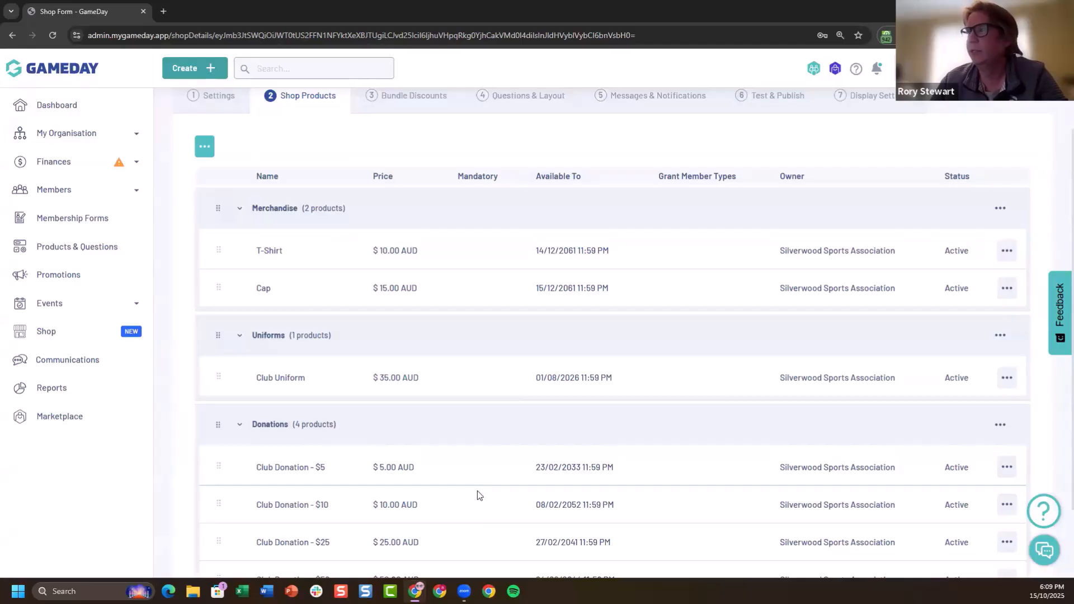
scroll(534, 361, up, 1)
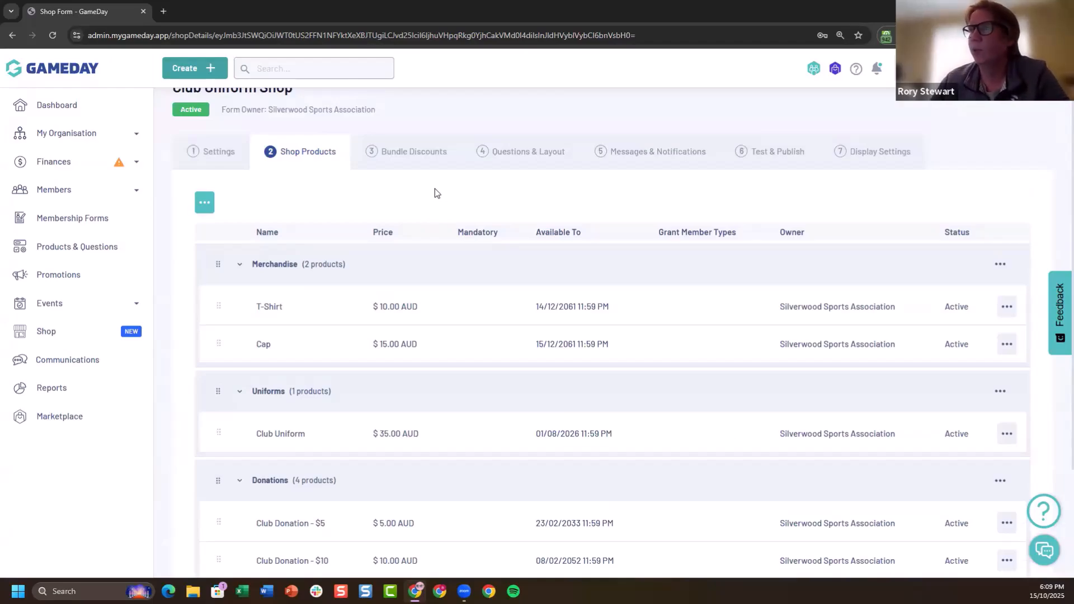
scroll(595, 451, down, 1)
scroll(709, 388, down, 1)
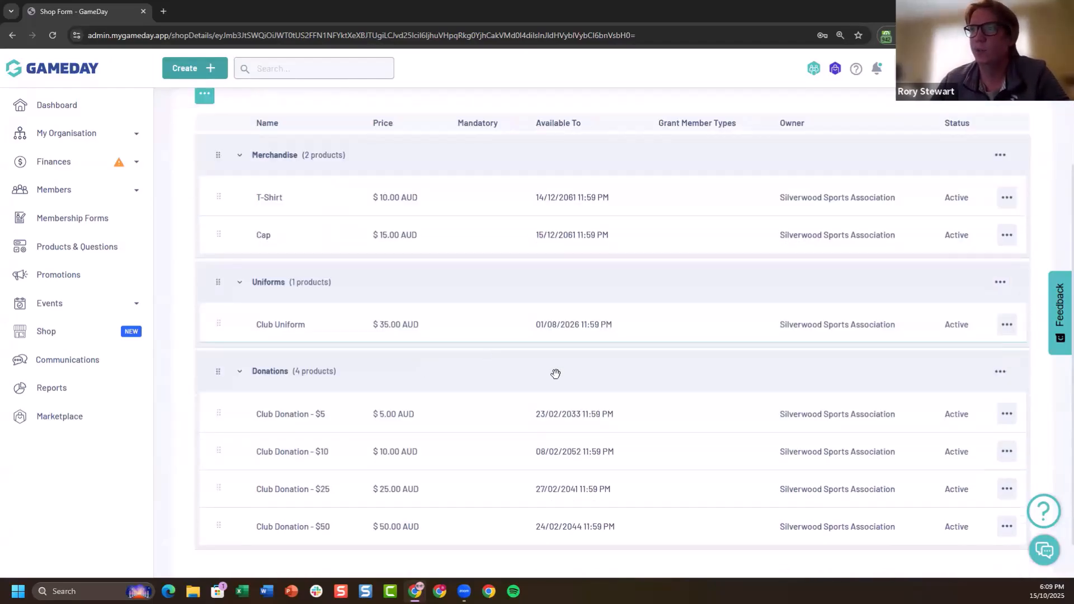
scroll(525, 426, up, 3)
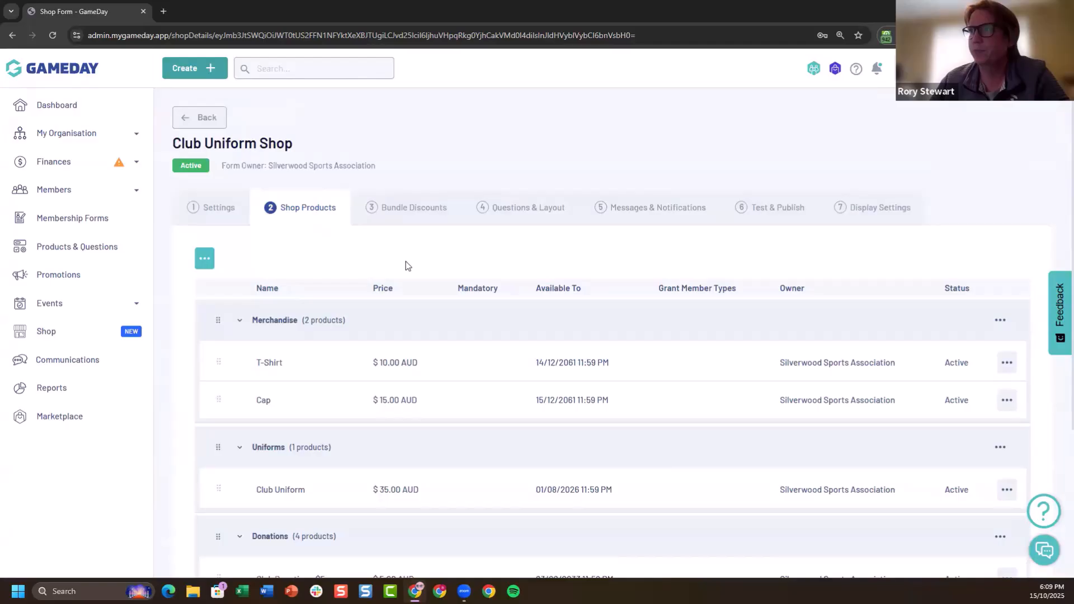
click(419, 210)
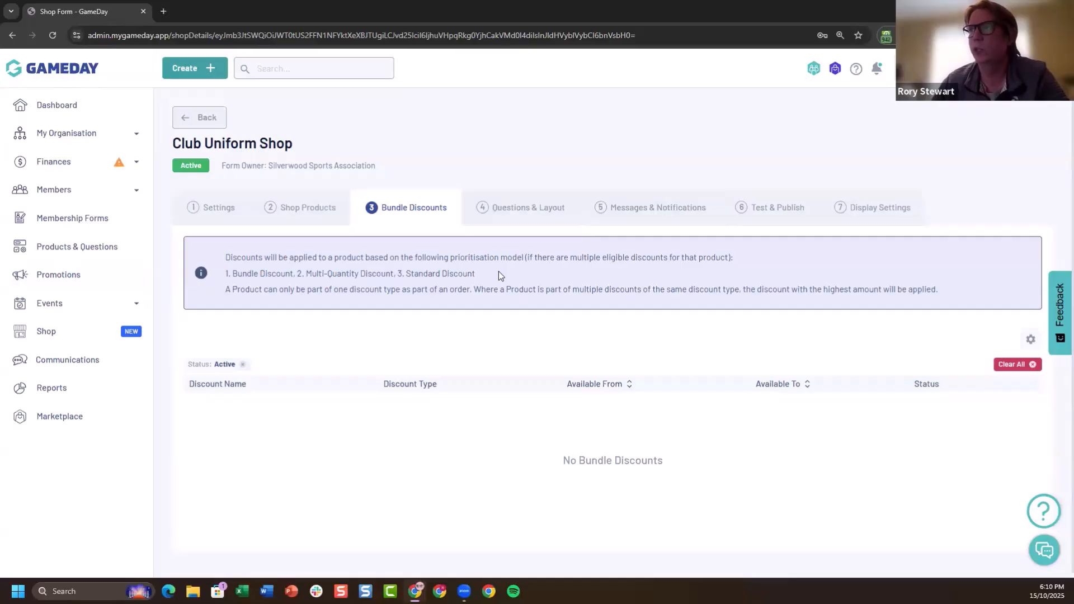
Review the form's questions and layout, including locked default fields, existing and new question types, content blocks, and terms and conditions
click(522, 214)
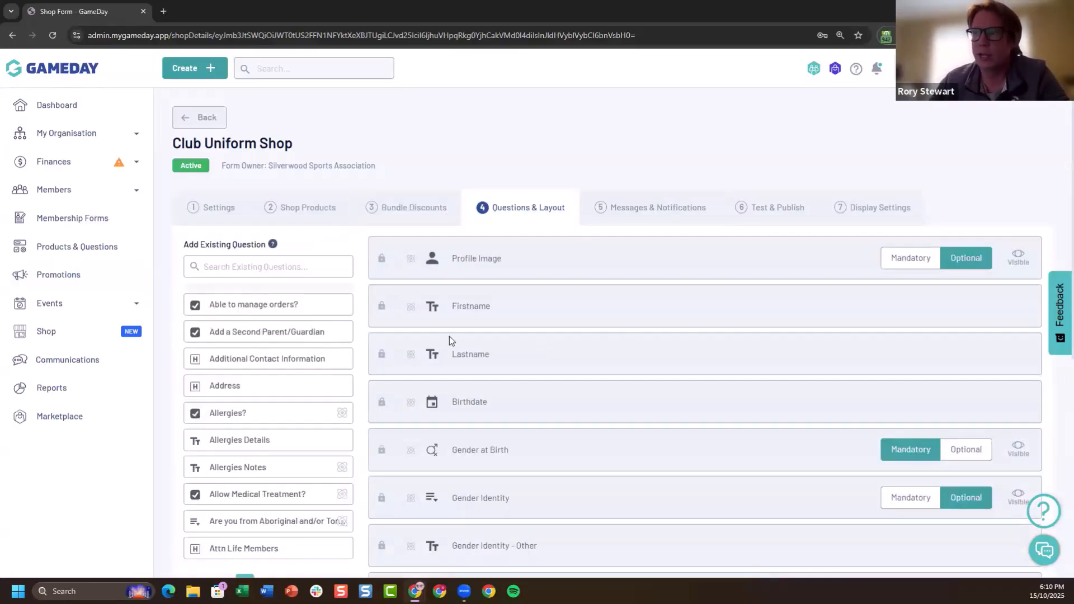
scroll(421, 308, down, 1)
scroll(447, 263, down, 2)
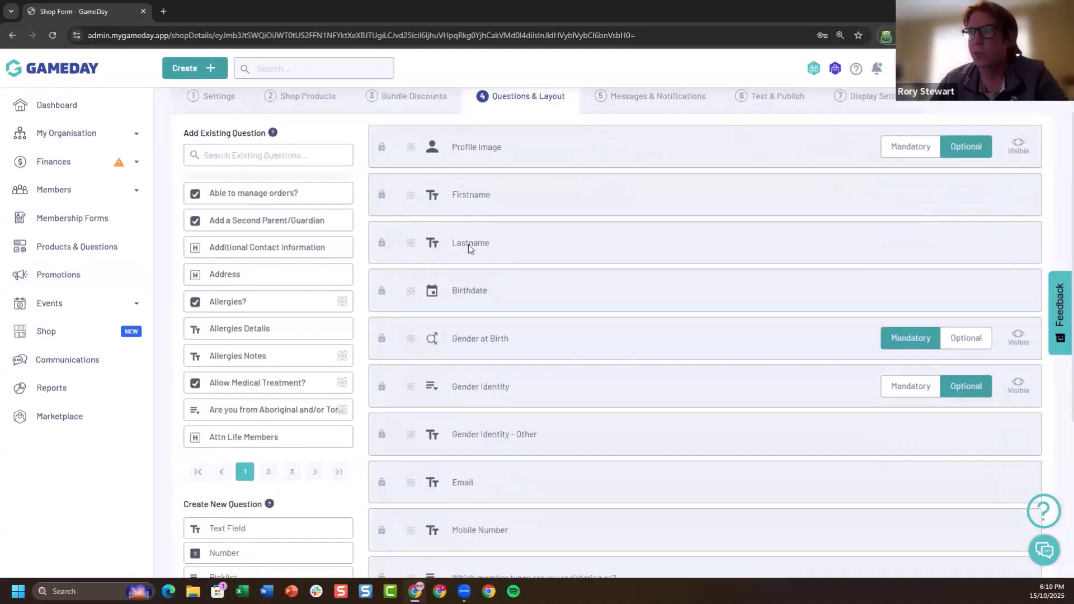
scroll(638, 233, down, 2)
scroll(343, 182, up, 3)
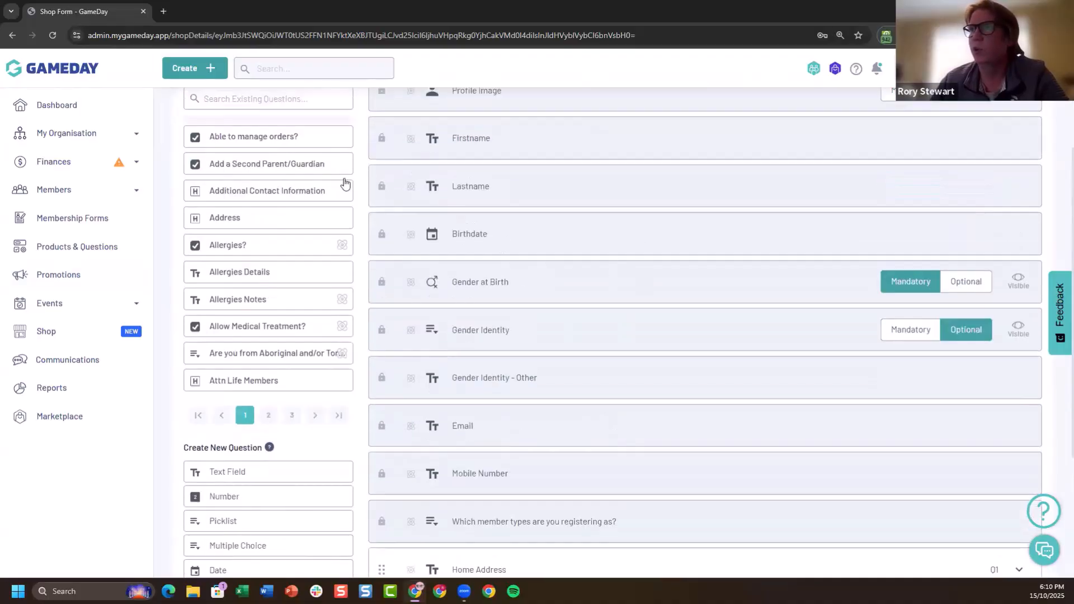
scroll(279, 162, up, 1)
scroll(463, 256, down, 5)
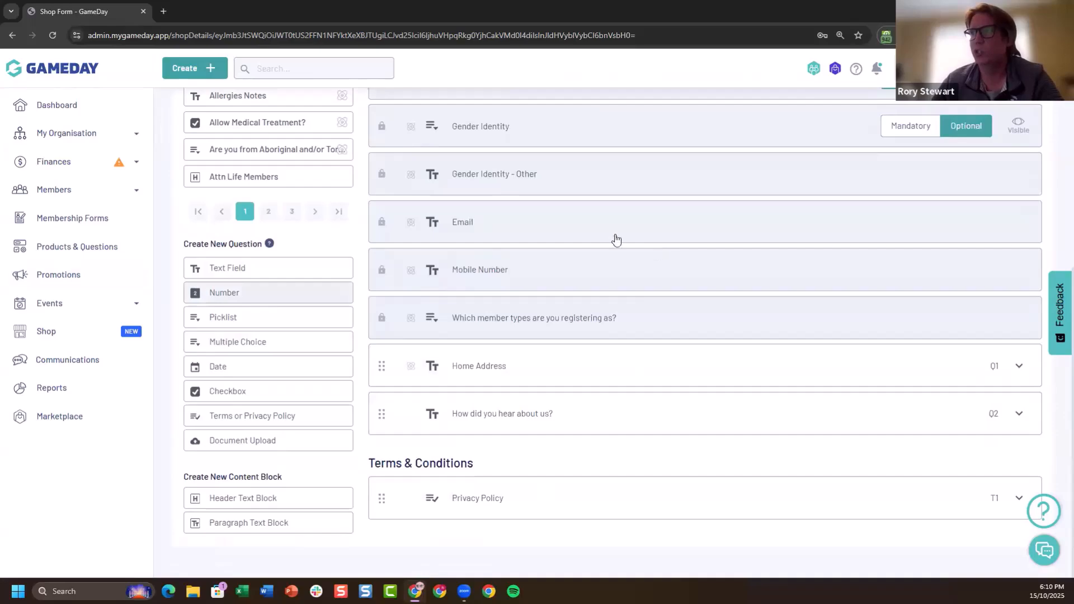
scroll(743, 423, up, 2)
scroll(485, 394, down, 2)
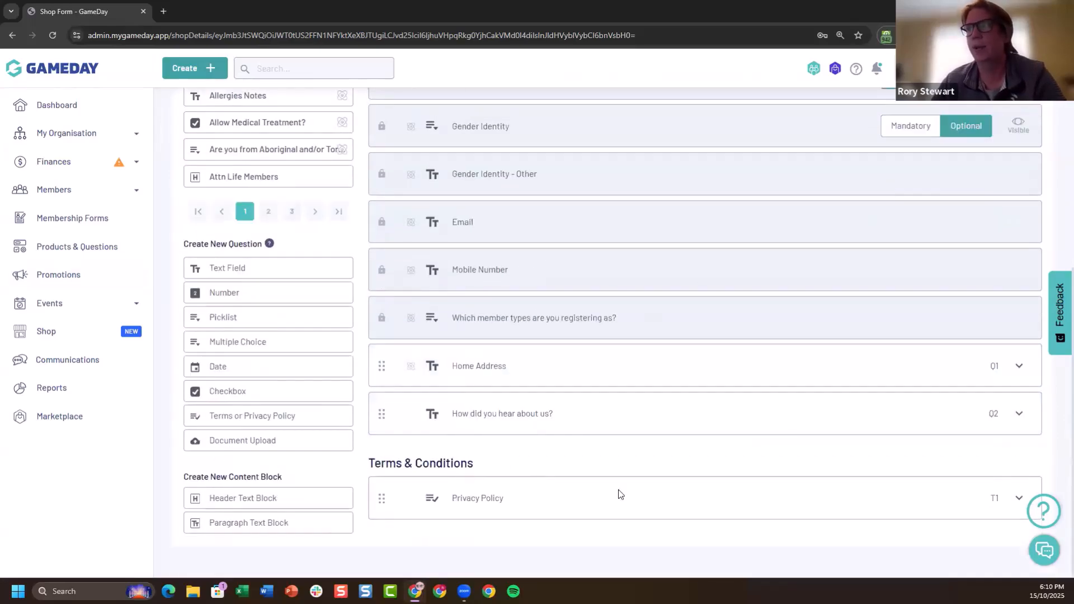
scroll(600, 498, up, 1)
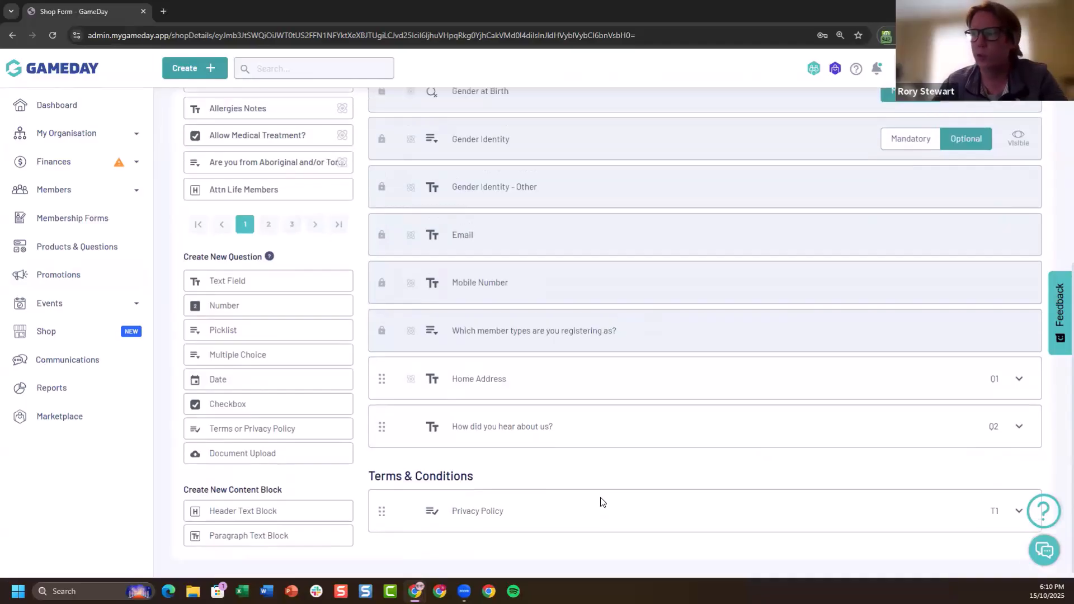
scroll(706, 445, up, 1)
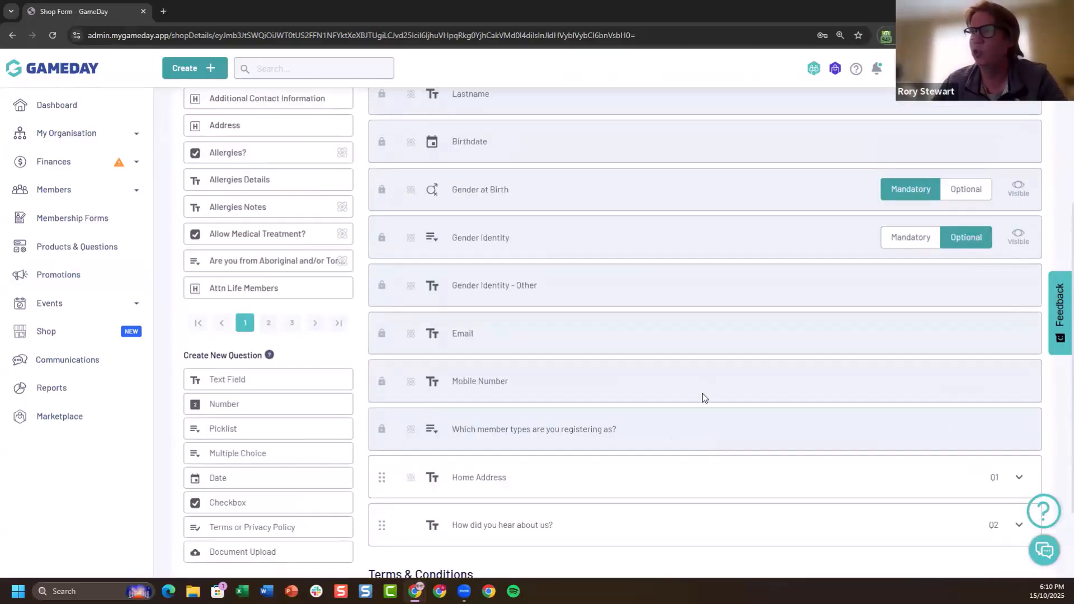
scroll(704, 397, up, 5)
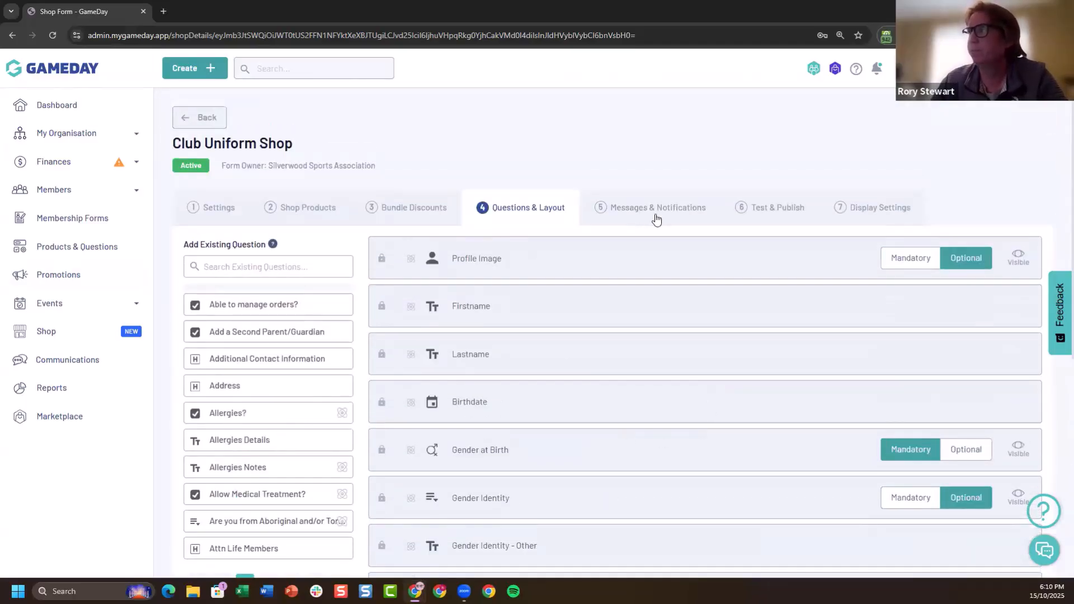
Review the form's Purchase Success email under Messages & Notifications, including its preview down to the contact details and the available email templates
click(657, 219)
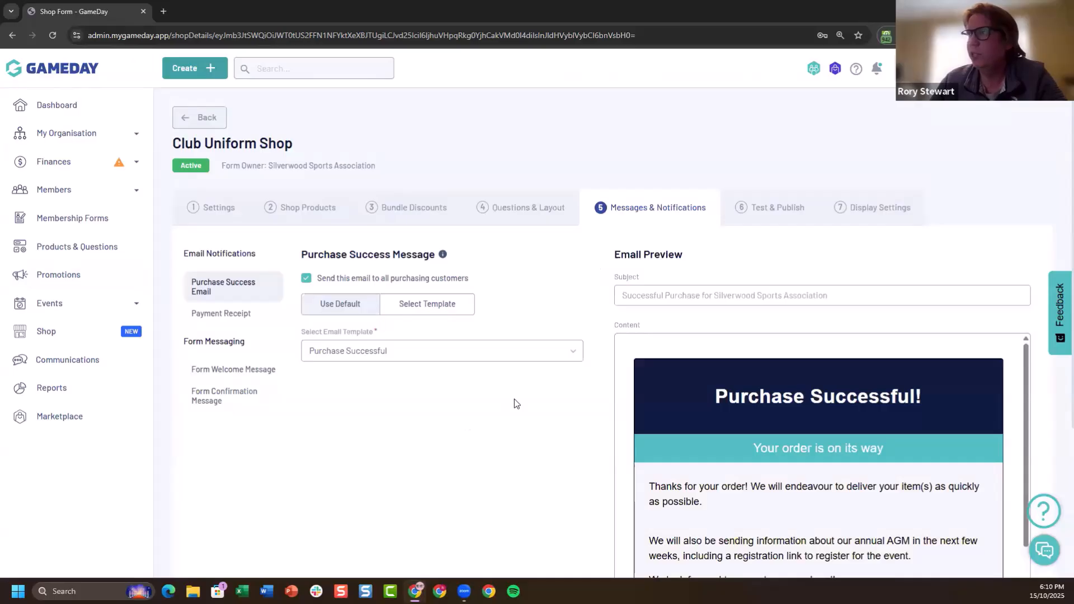
scroll(516, 404, down, 3)
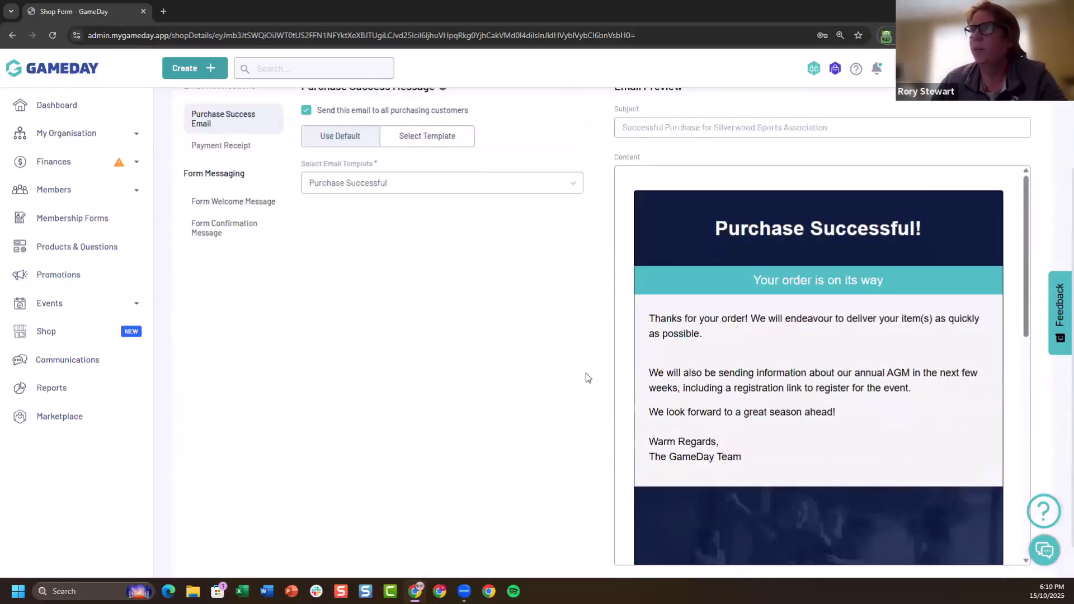
scroll(585, 374, up, 1)
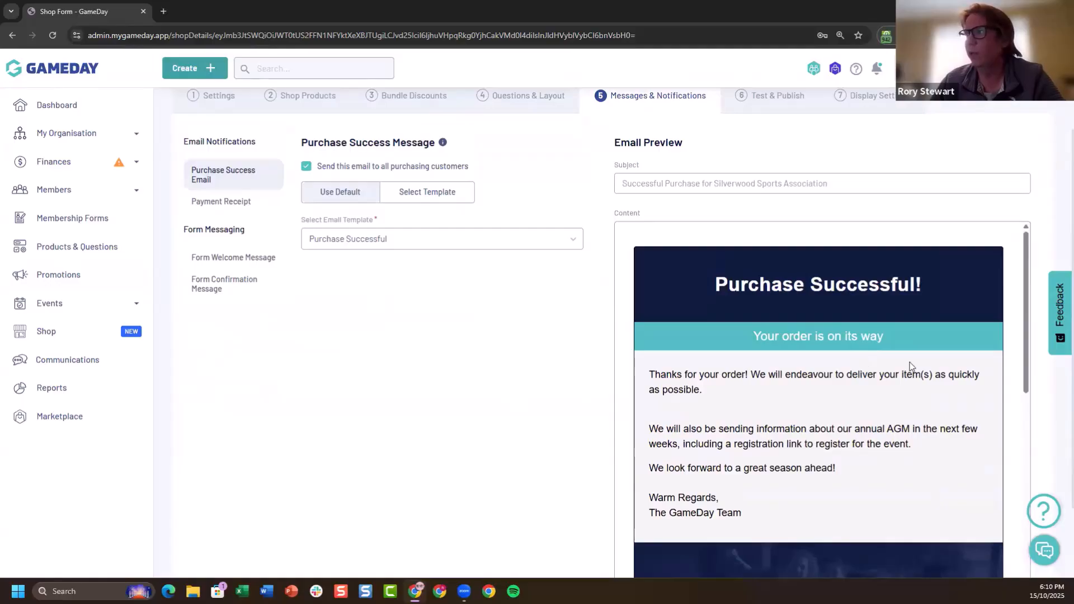
scroll(875, 363, down, 1)
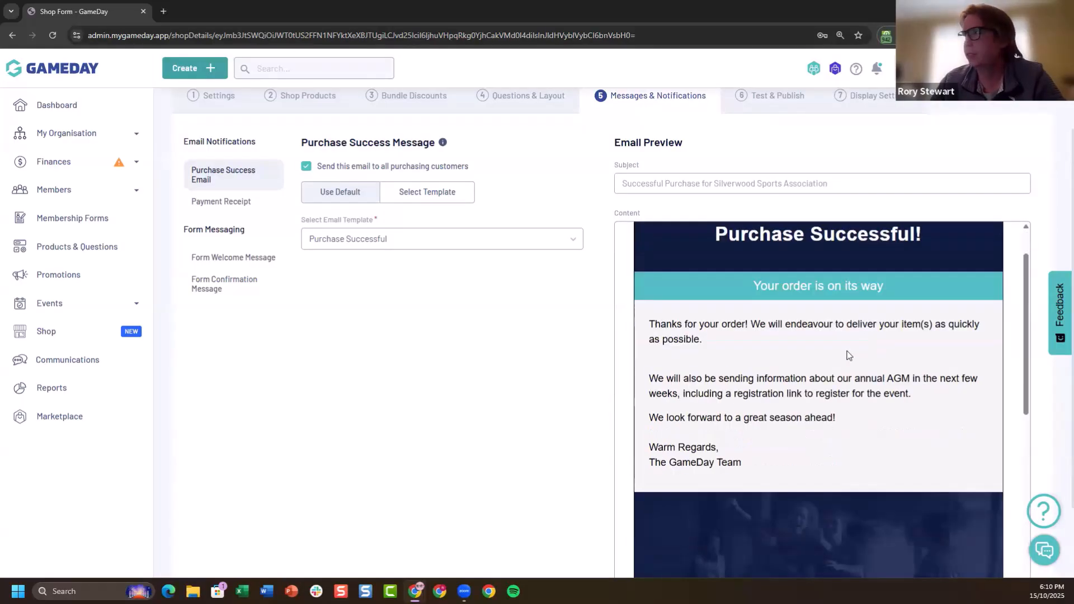
scroll(833, 365, down, 5)
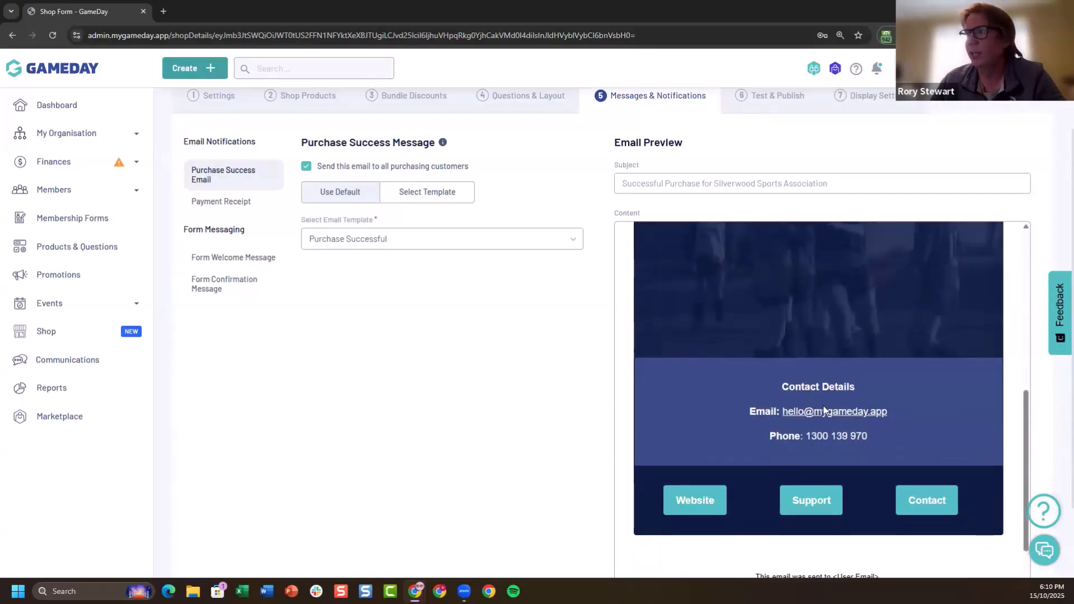
scroll(857, 391, up, 6)
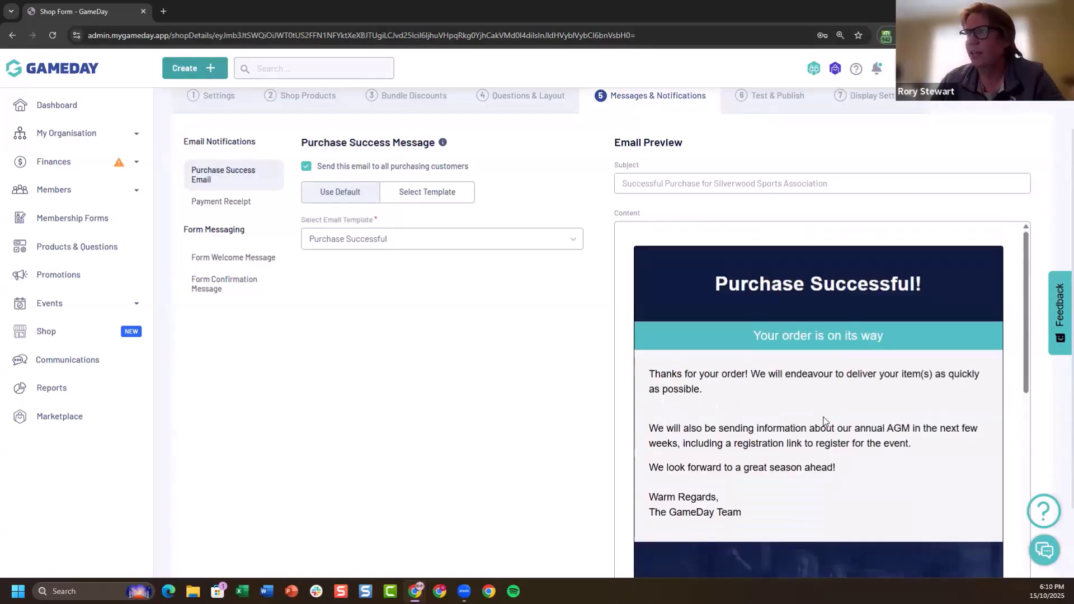
click(428, 246)
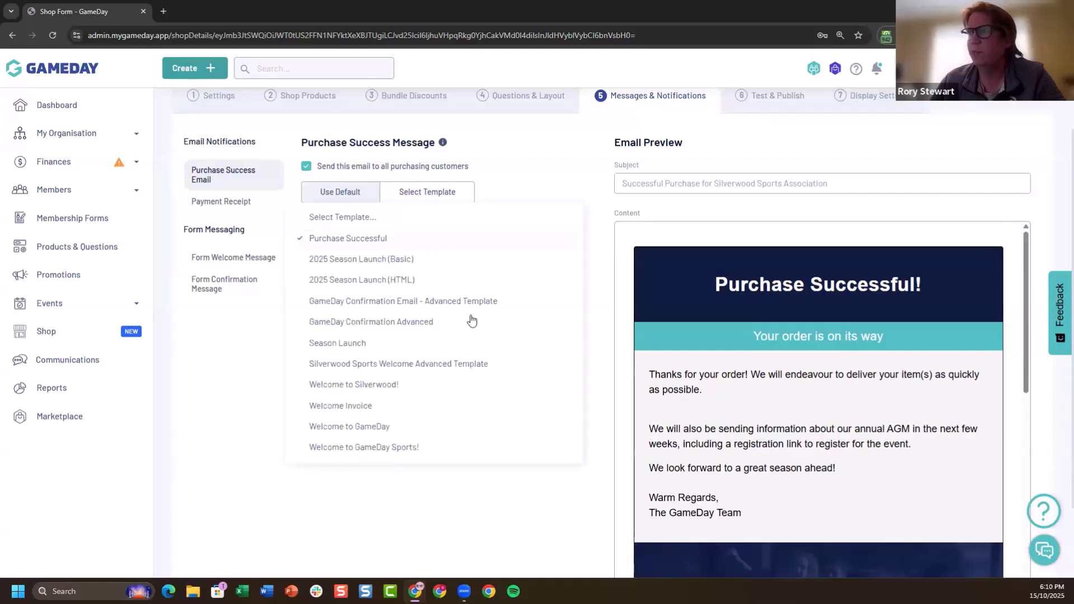
click(556, 181)
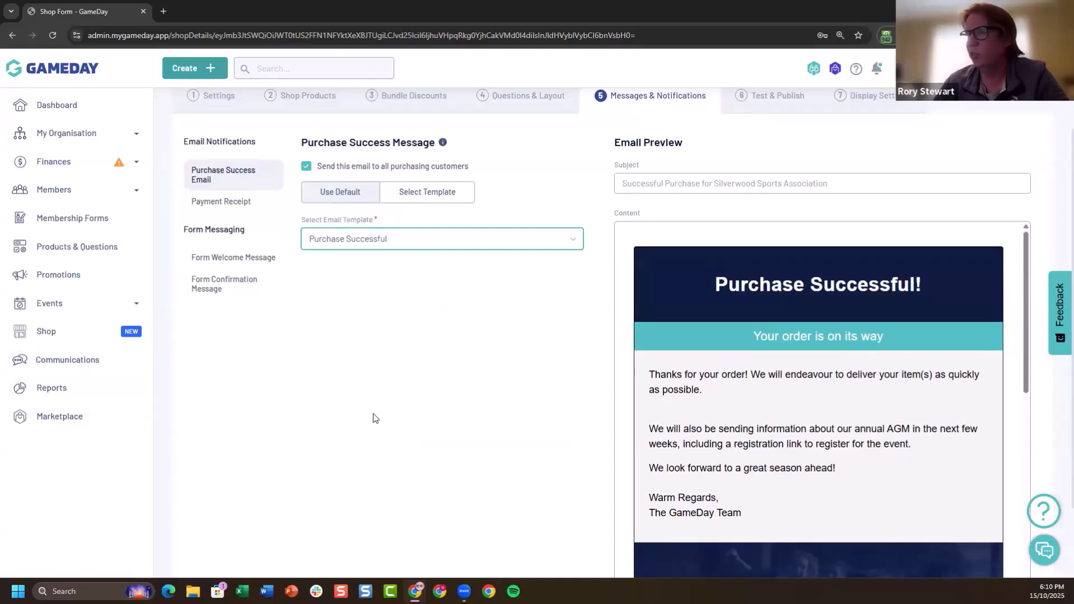
Check the default message editor and preview for the Purchase Success email, and return to the Purchase Successful template
click(429, 366)
scroll(427, 223, up, 2)
click(341, 307)
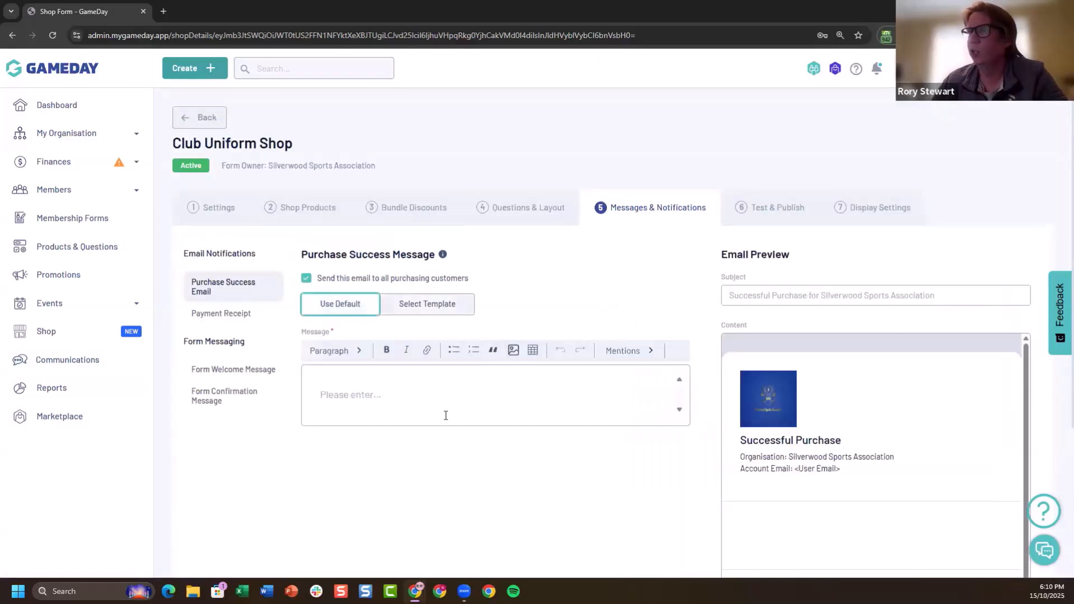
click(369, 372)
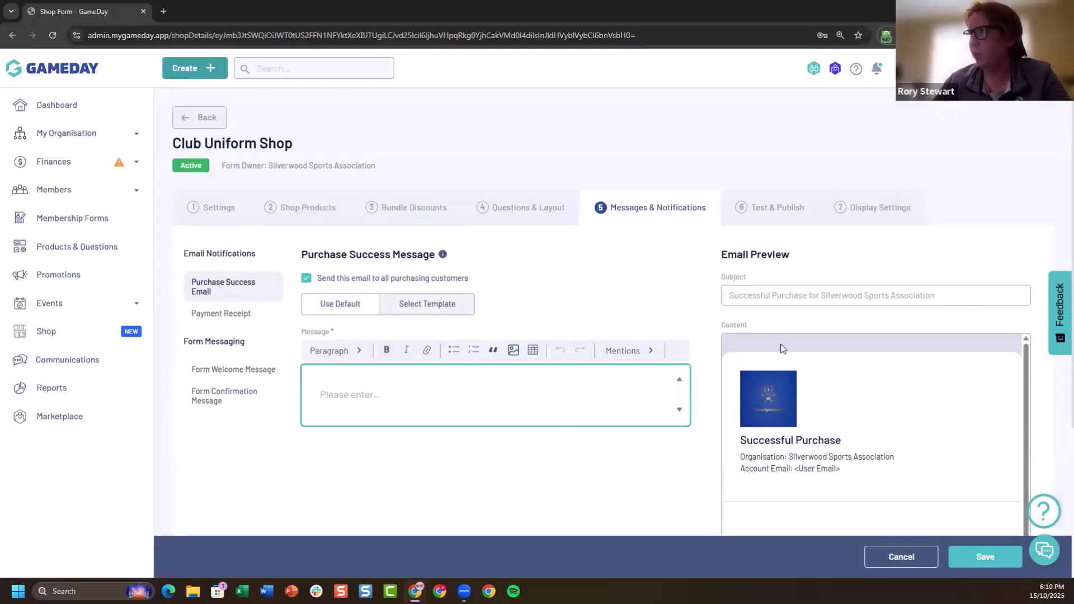
click(441, 316)
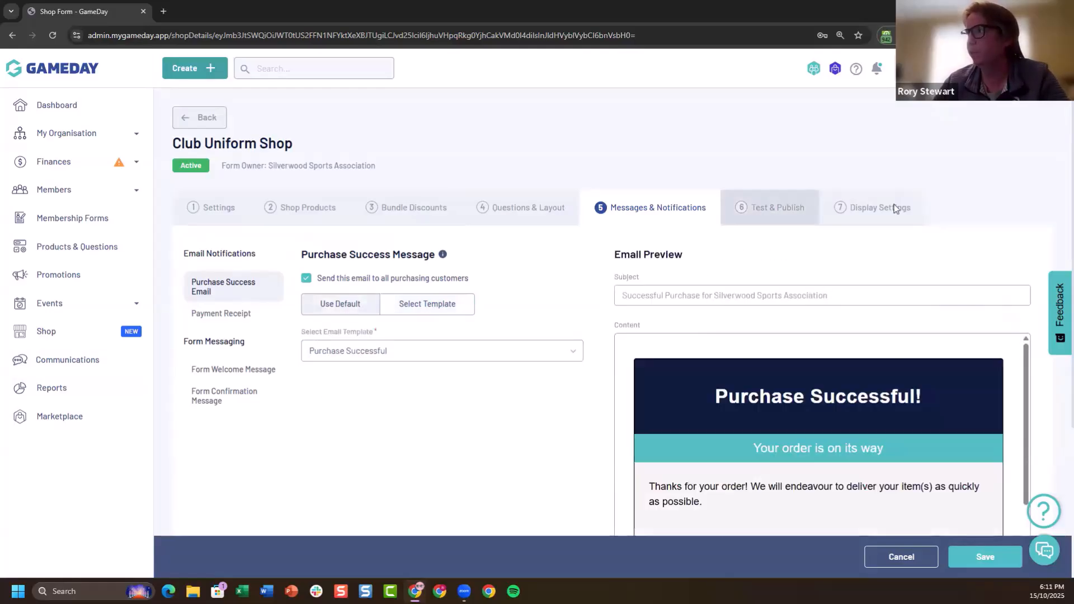
Save the message settings, look over the Test & Publish stage, and open the live shop form
click(891, 208)
click(683, 363)
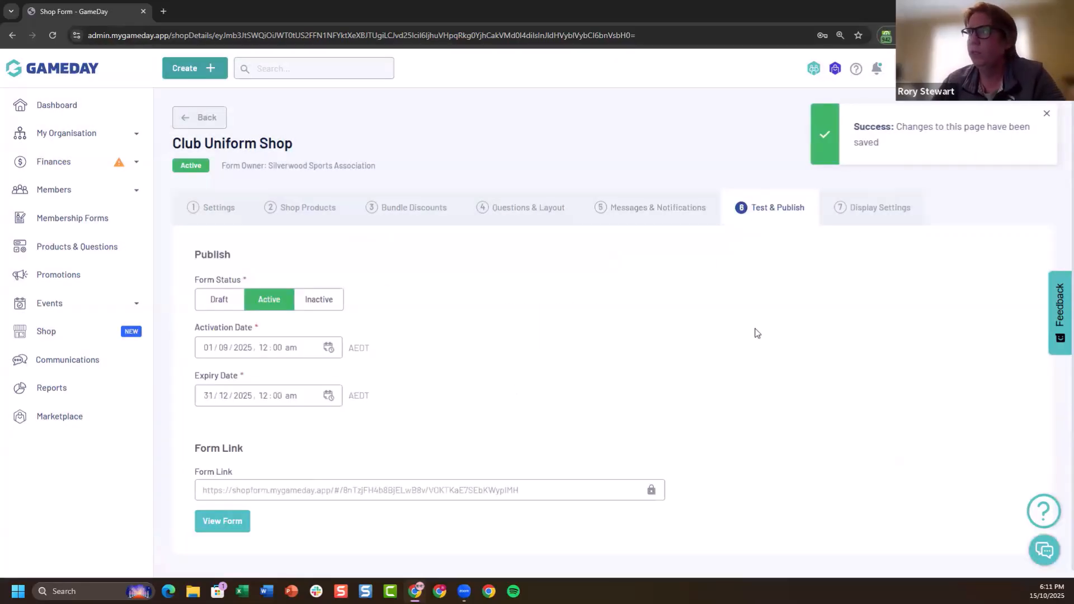
scroll(263, 307, down, 1)
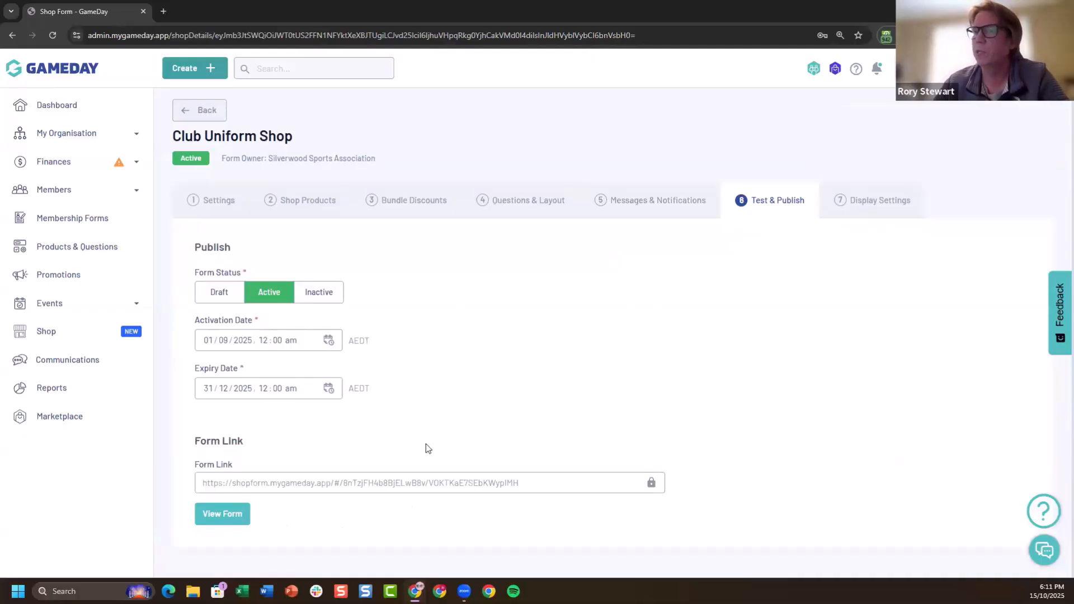
click(233, 512)
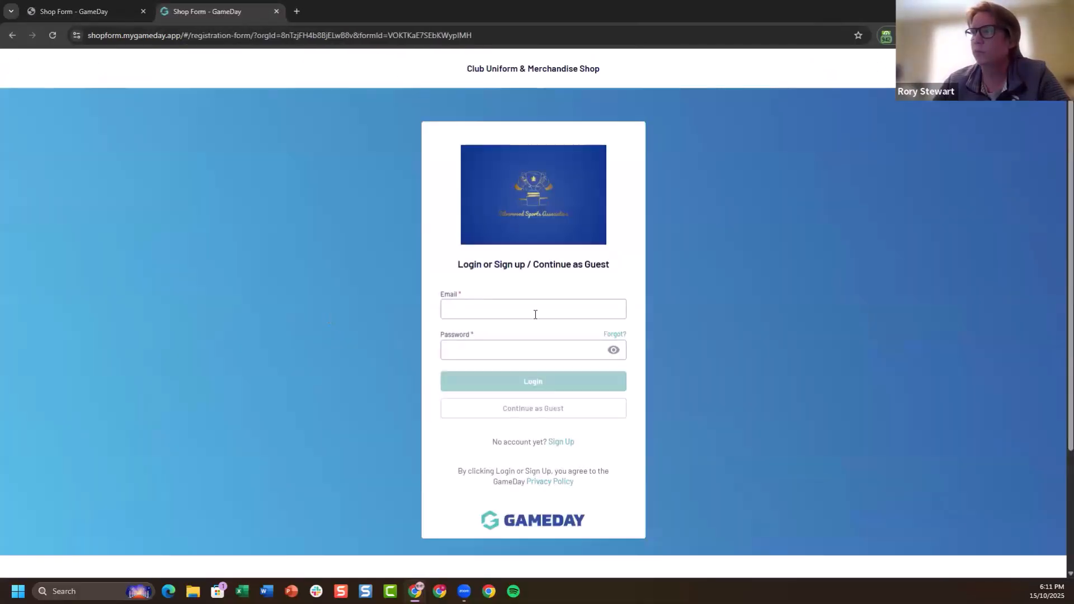
Log in to the shop form with the saved account email and password
click(535, 311)
click(624, 374)
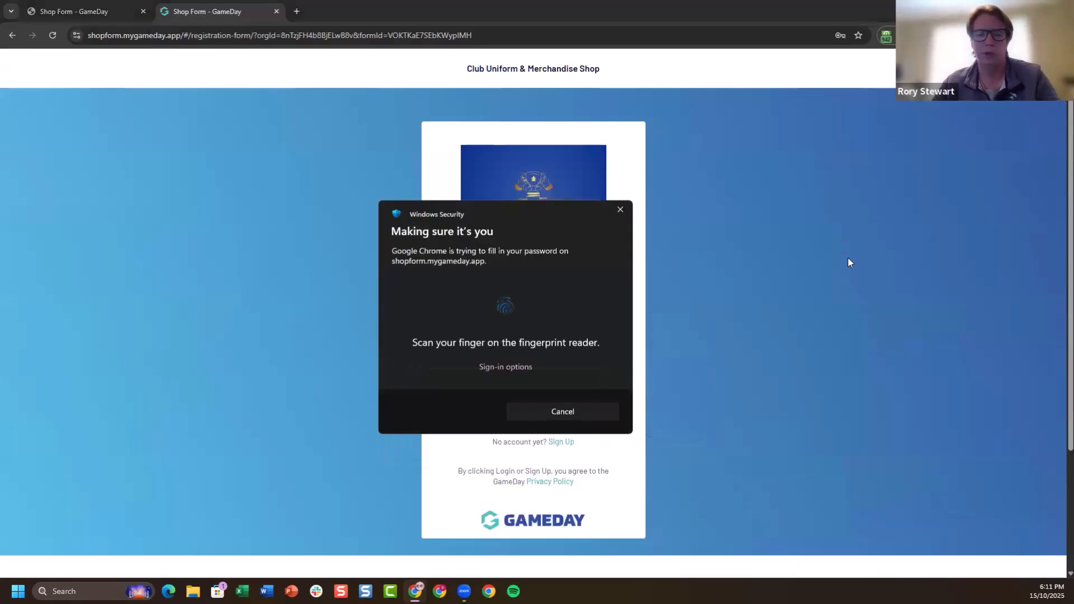
click(539, 382)
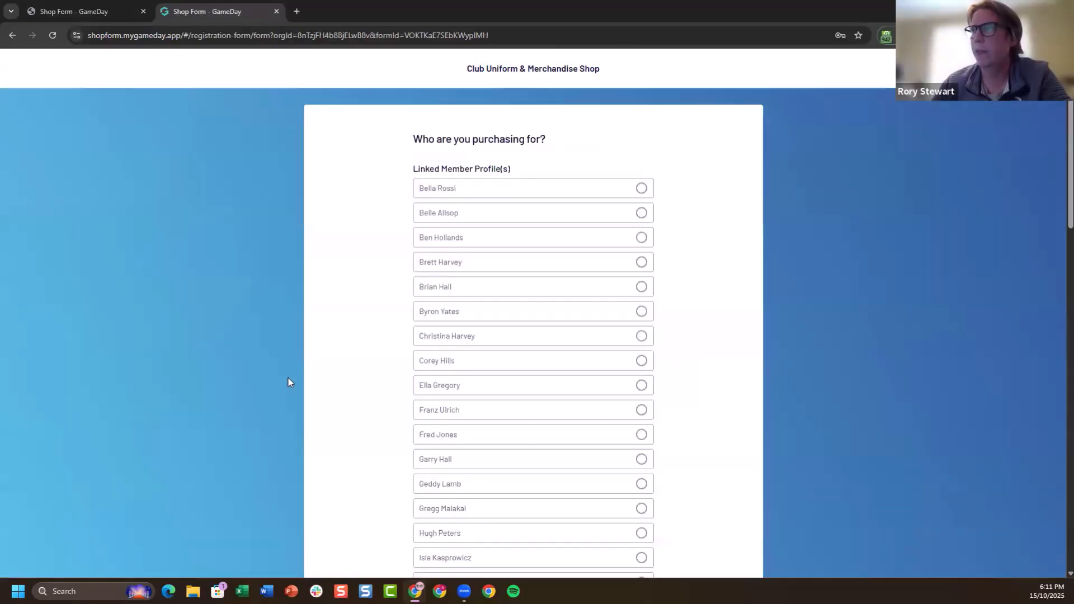
Browse the linked member profiles, select an existing member to purchase for, and continue to the shop products
scroll(891, 357, up, 1)
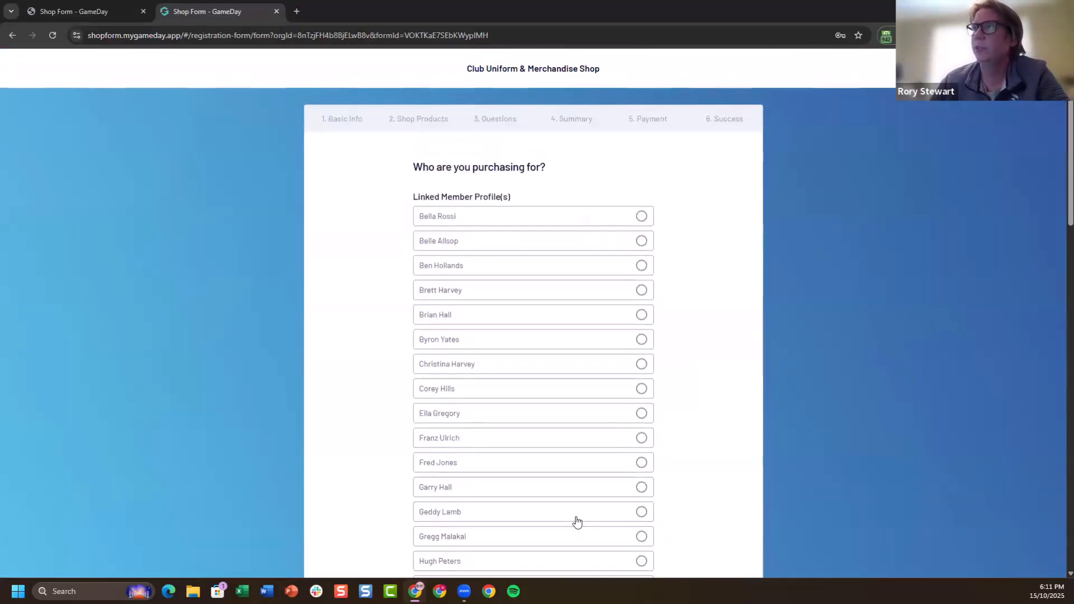
scroll(750, 264, down, 4)
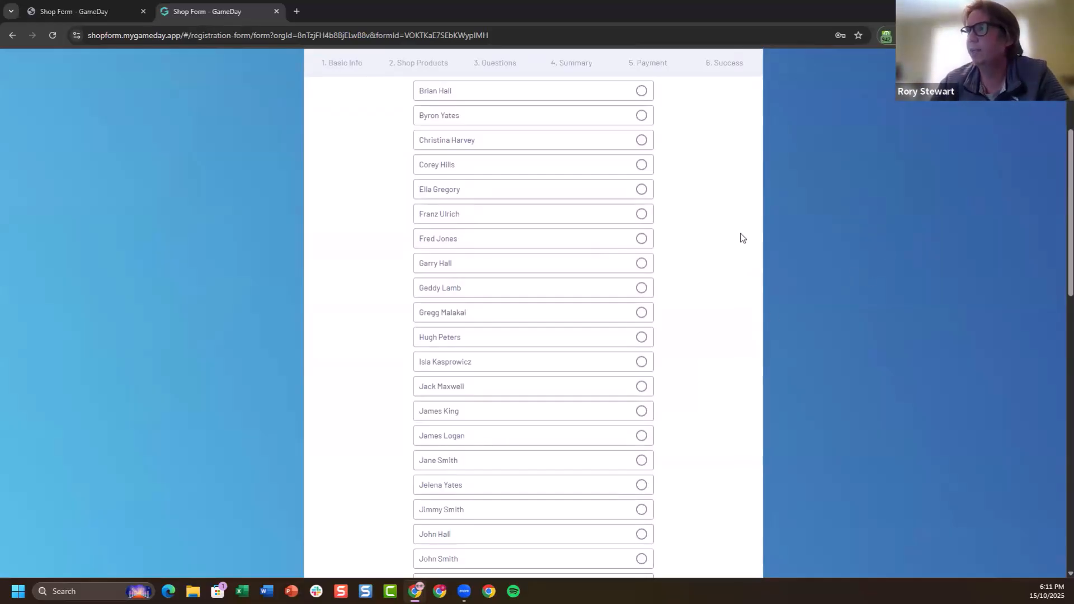
scroll(807, 232, down, 3)
scroll(817, 428, down, 2)
scroll(593, 300, up, 5)
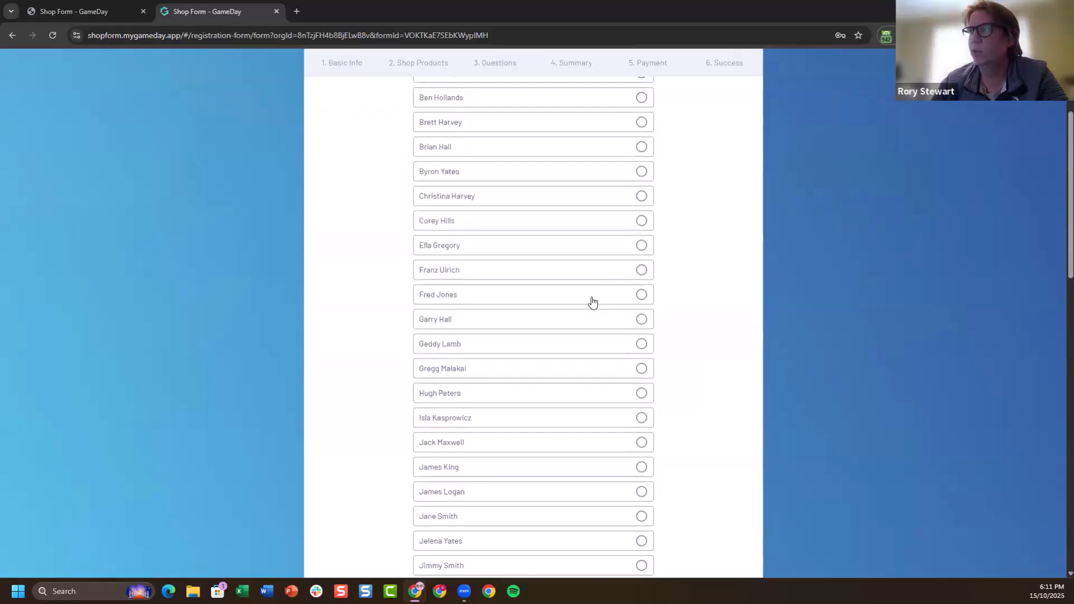
click(592, 293)
scroll(767, 298, down, 2)
scroll(767, 293, down, 10)
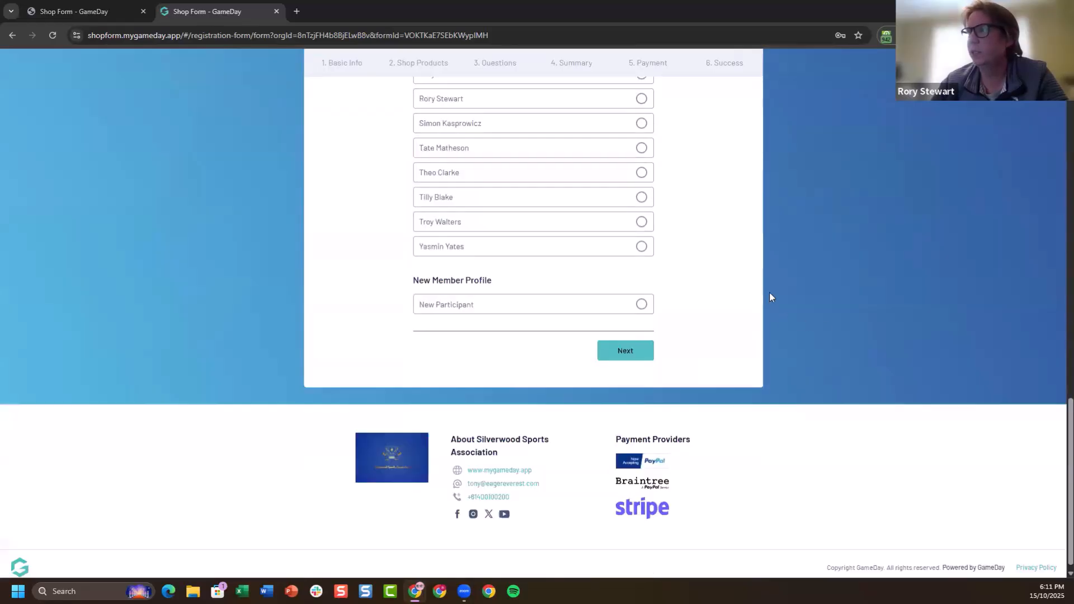
click(645, 352)
Select the T-Shirt in the Merchandise group and choose Brown as its colour
scroll(761, 232, down, 8)
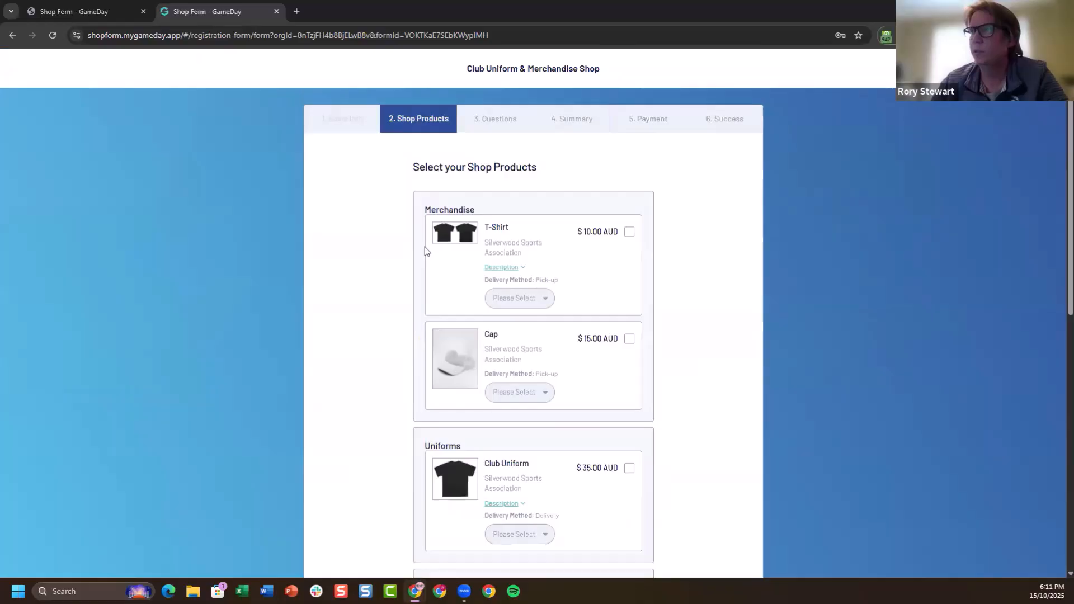
click(629, 231)
click(529, 301)
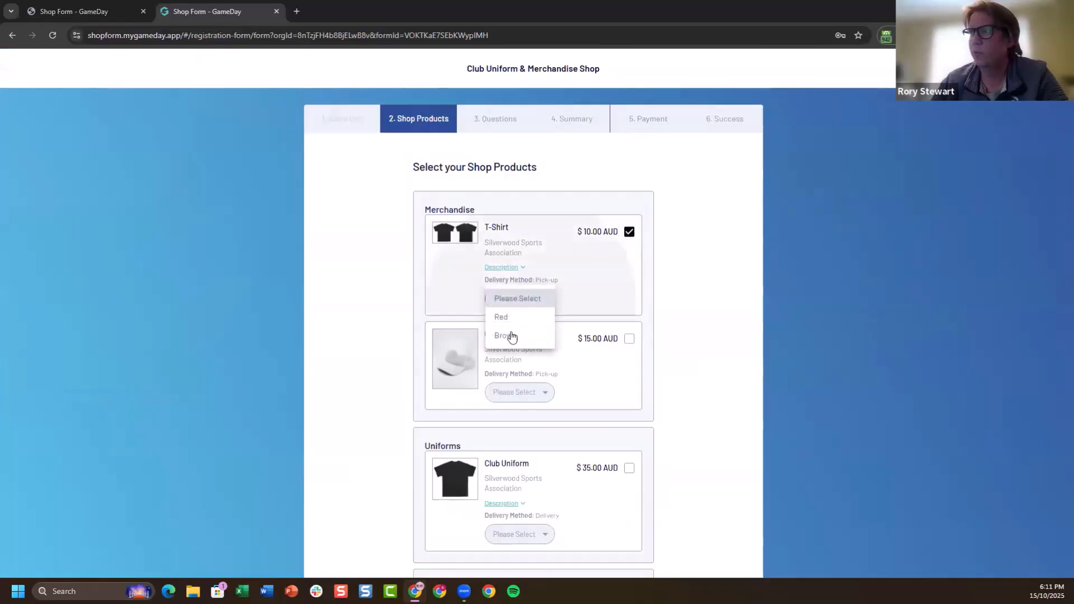
click(512, 336)
Add the Club Uniform in size M and the Club Donation - $50, and continue to the questions
scroll(757, 263, down, 4)
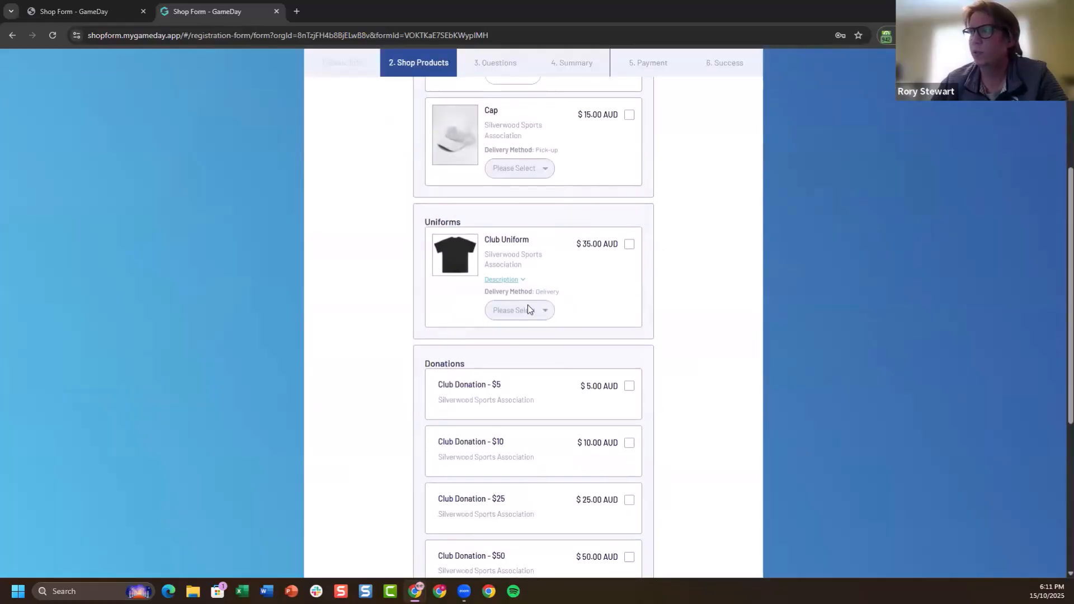
scroll(530, 309, down, 1)
click(631, 187)
click(532, 254)
click(510, 305)
scroll(717, 314, down, 3)
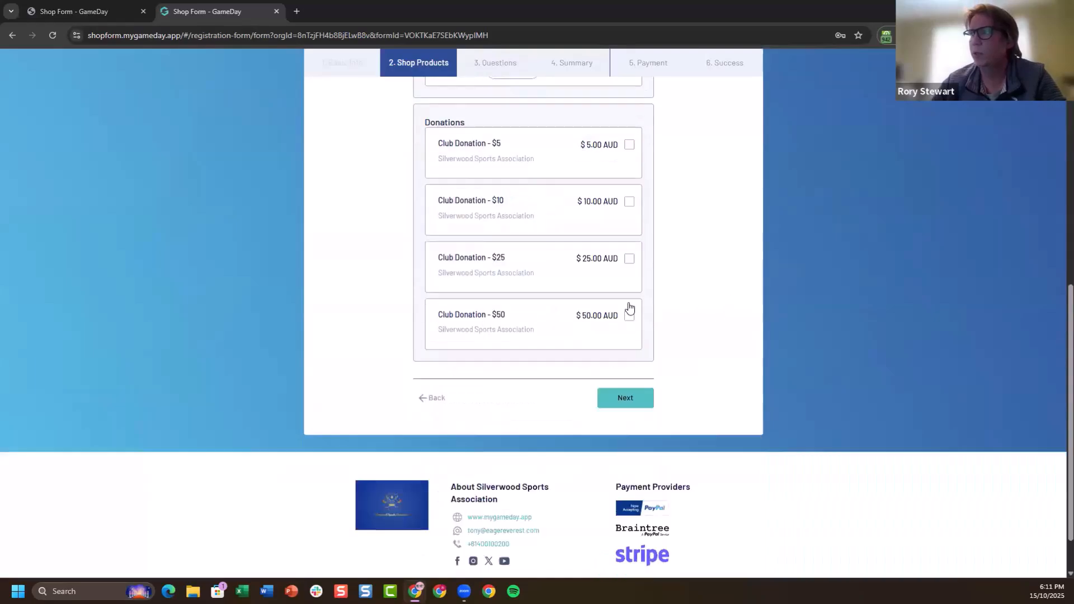
click(631, 296)
click(650, 362)
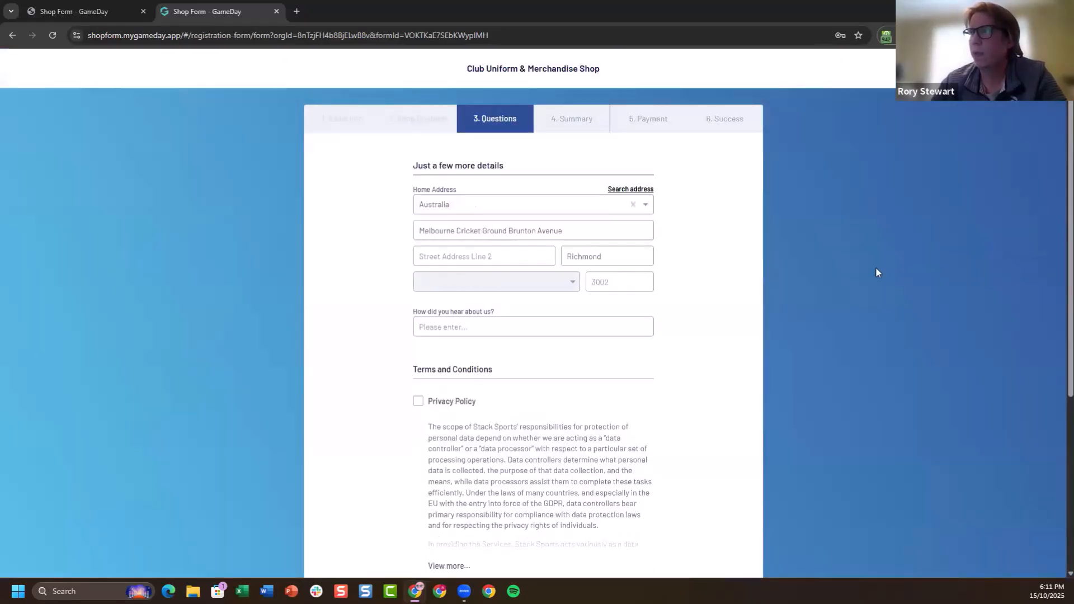
Accept the Privacy Policy under Terms and Conditions and continue to the order summary
scroll(828, 229, down, 2)
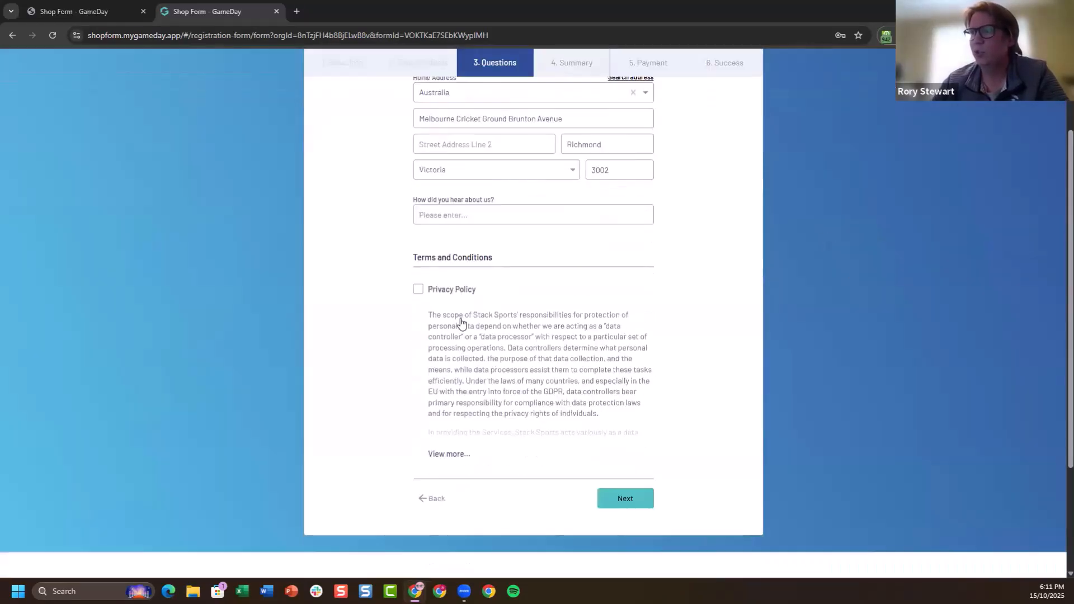
click(418, 289)
scroll(805, 346, down, 3)
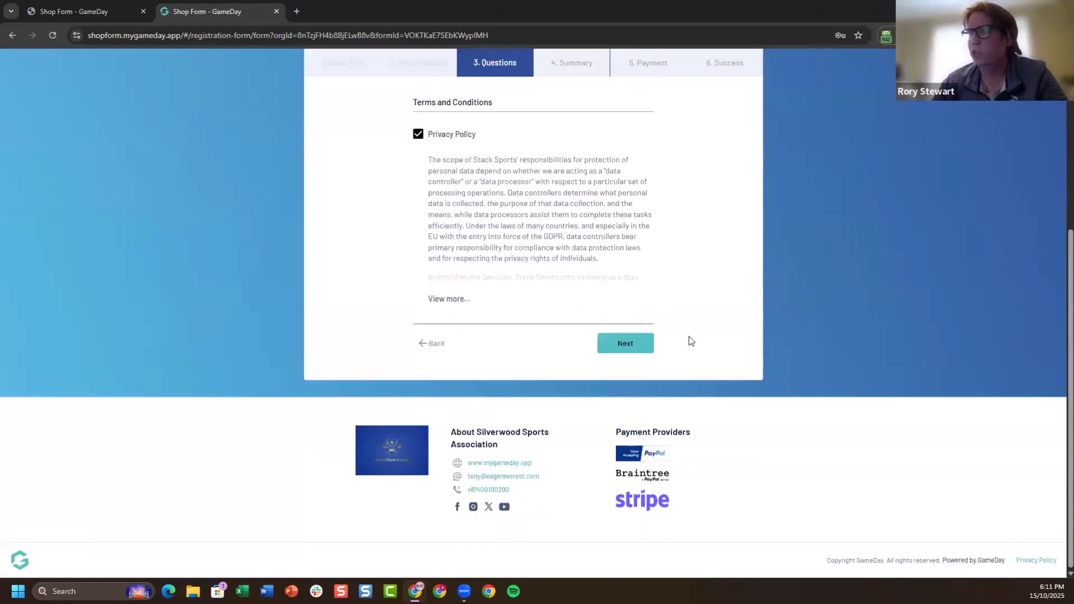
click(626, 343)
Select Stripe as the payment method and review the order summary's products, promo code option and payment choices
scroll(783, 242, down, 3)
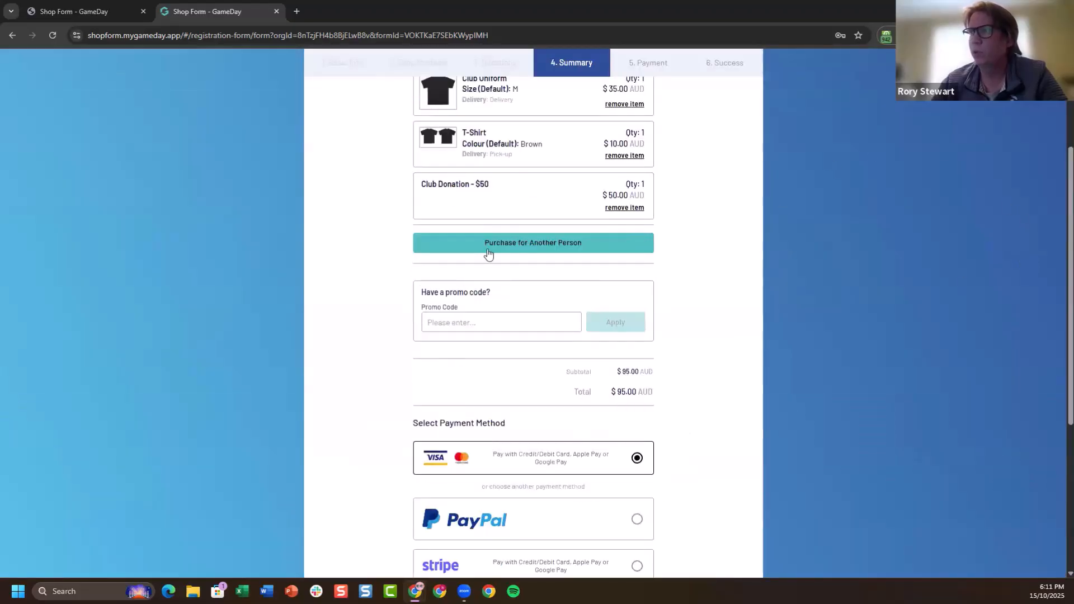
scroll(807, 287, down, 2)
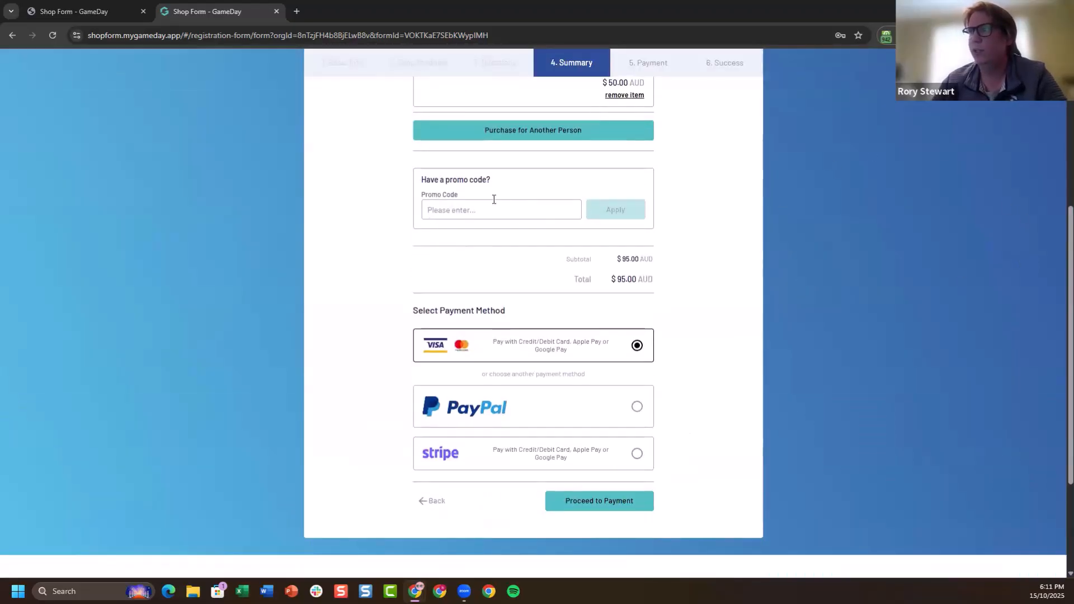
click(637, 453)
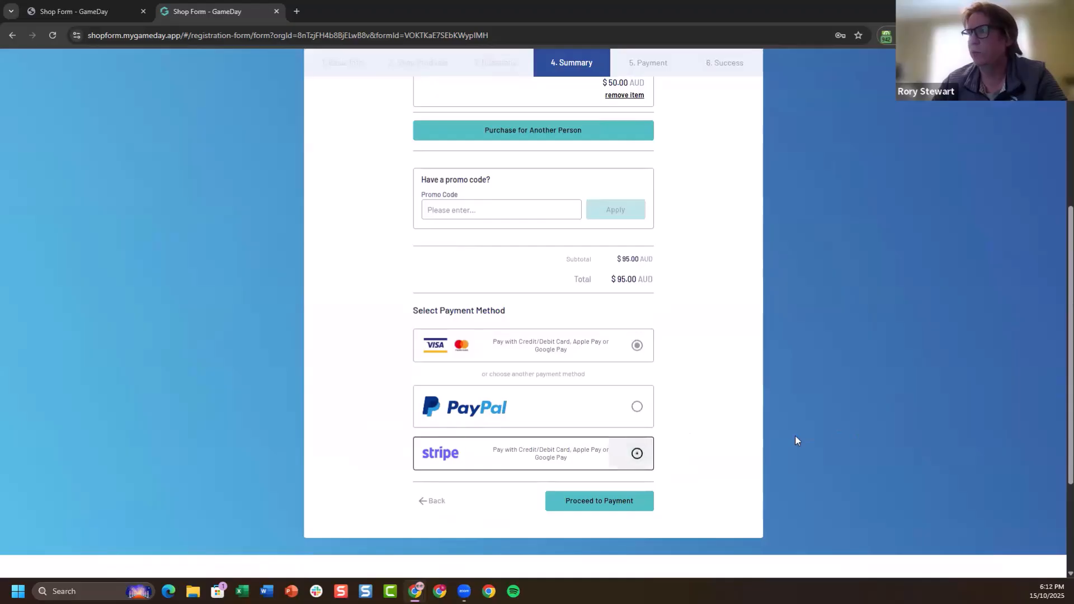
scroll(892, 410, up, 5)
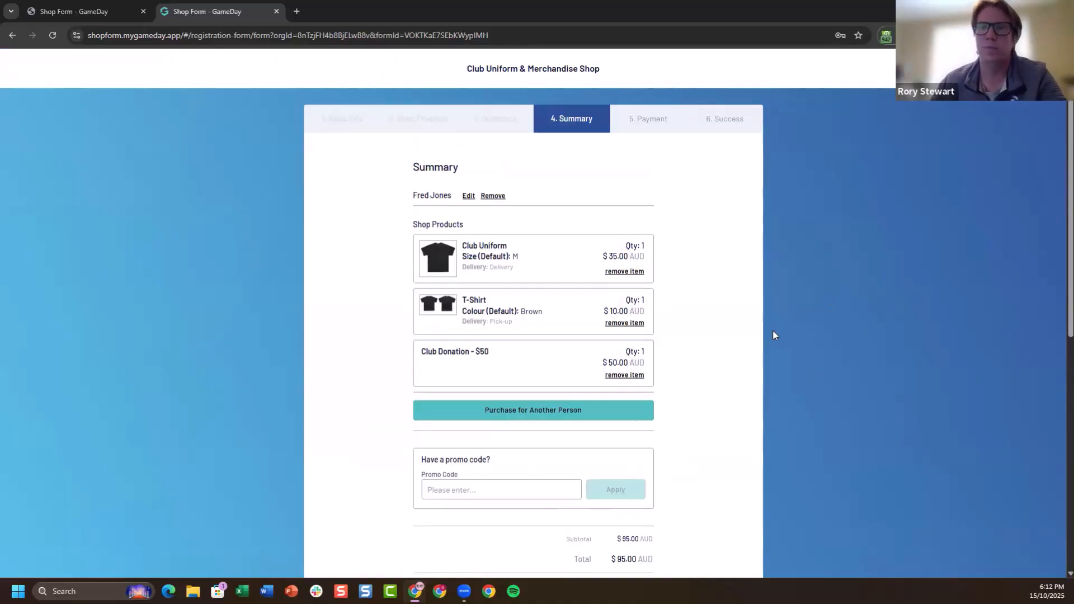
scroll(837, 274, down, 1)
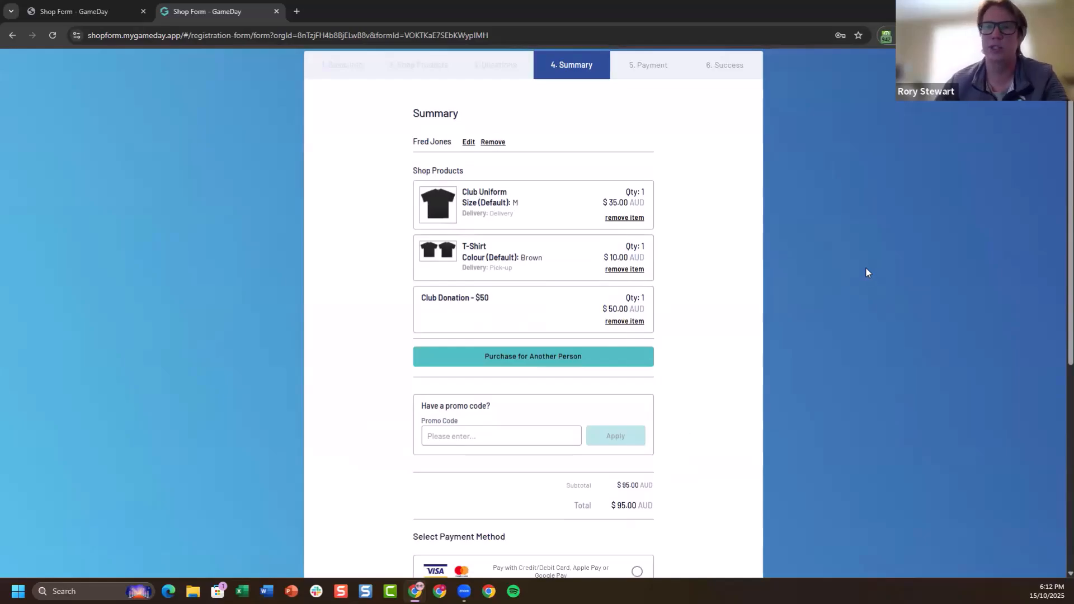
scroll(866, 272, down, 1)
scroll(864, 273, down, 1)
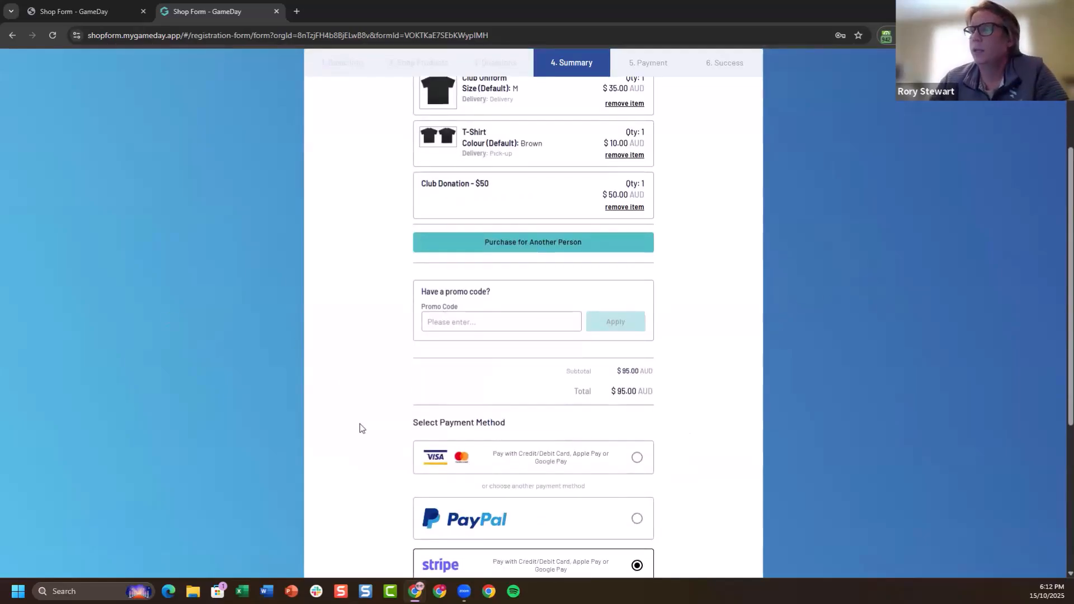
Switch to the browser window containing the National Registration Form
mouse_move(415, 592)
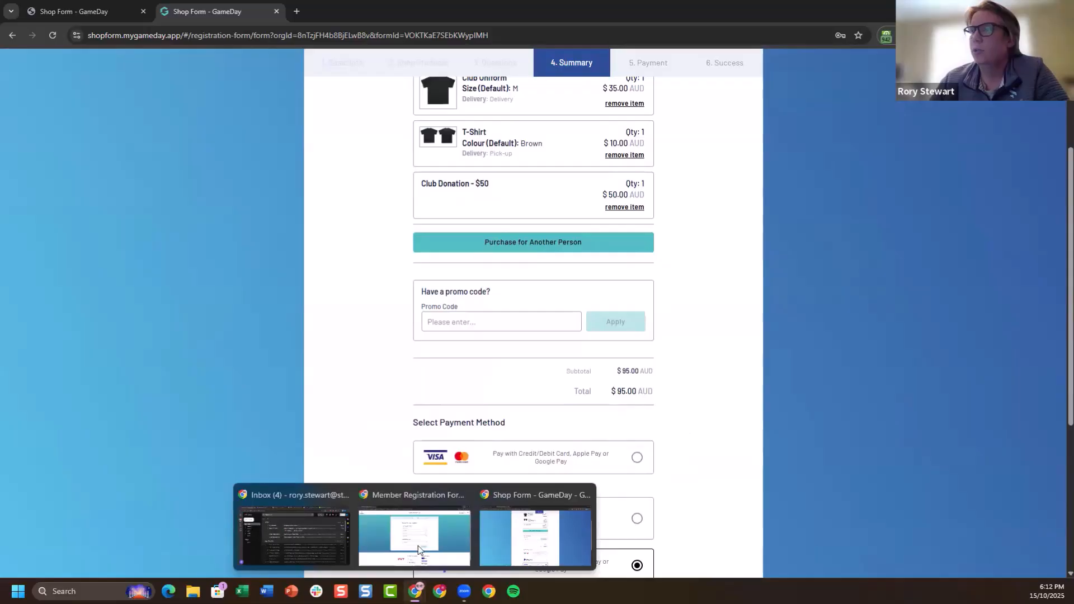
click(418, 525)
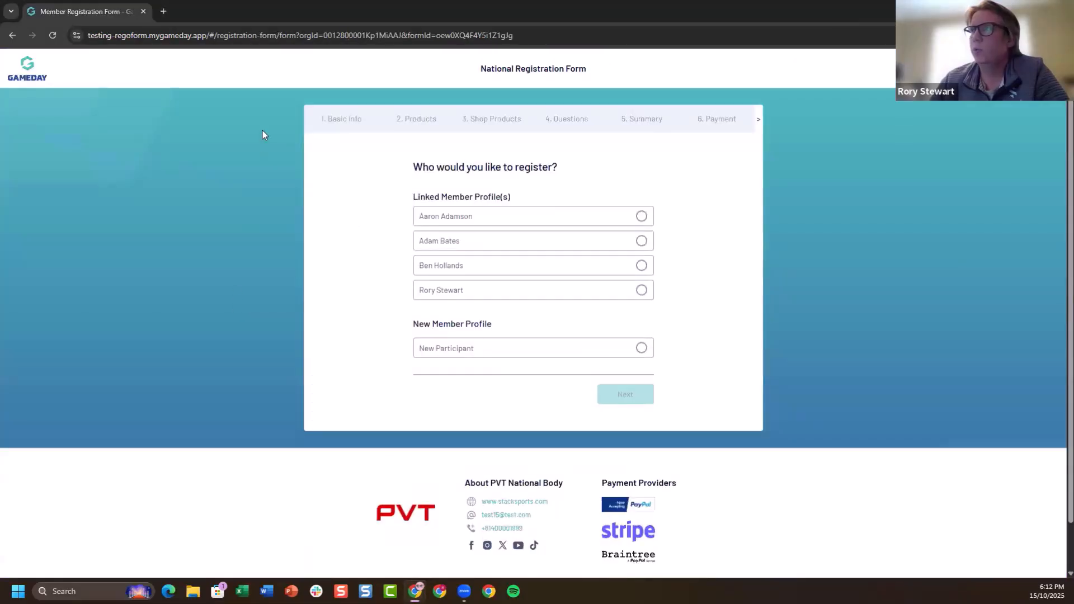
Choose the first linked member profile to register, select Player as the member type, and continue to the products
click(616, 216)
click(629, 396)
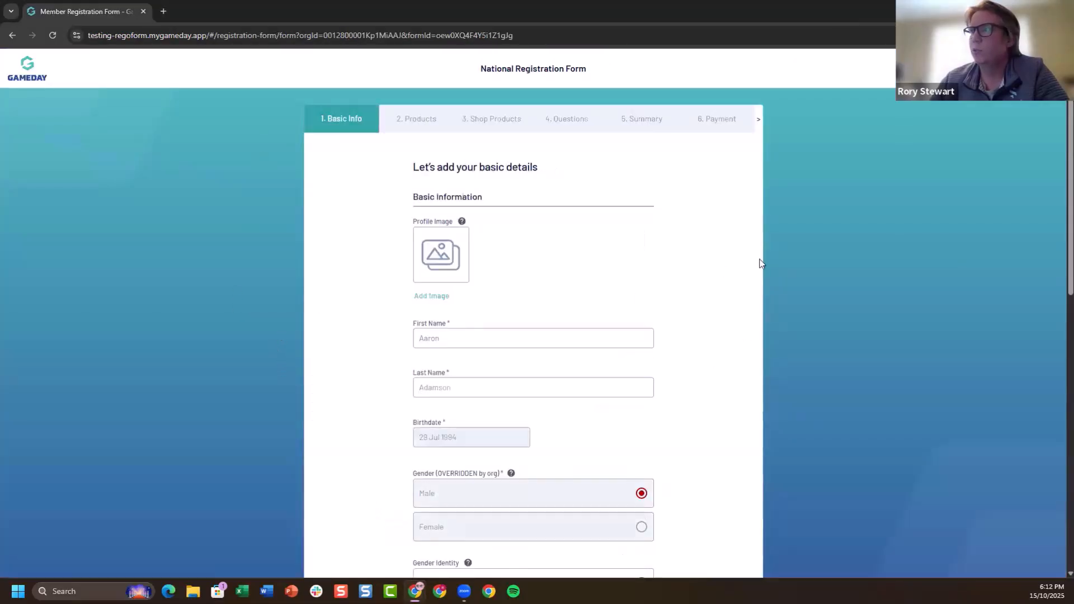
scroll(762, 274, down, 10)
click(643, 288)
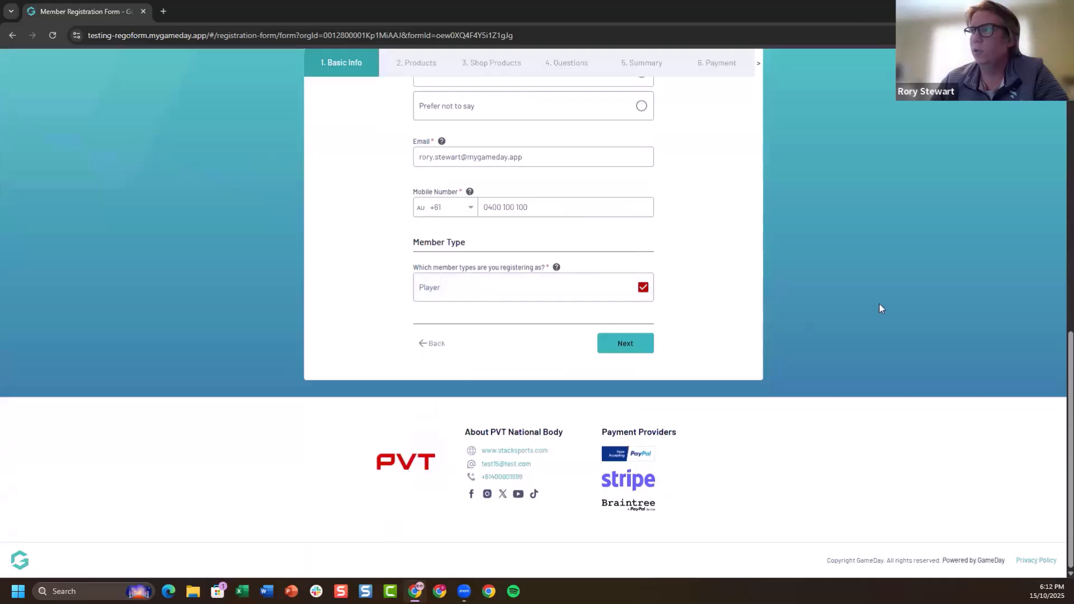
click(625, 344)
Select the first membership product and the Uniform shop product in size M, and continue to the summary
click(643, 207)
click(640, 280)
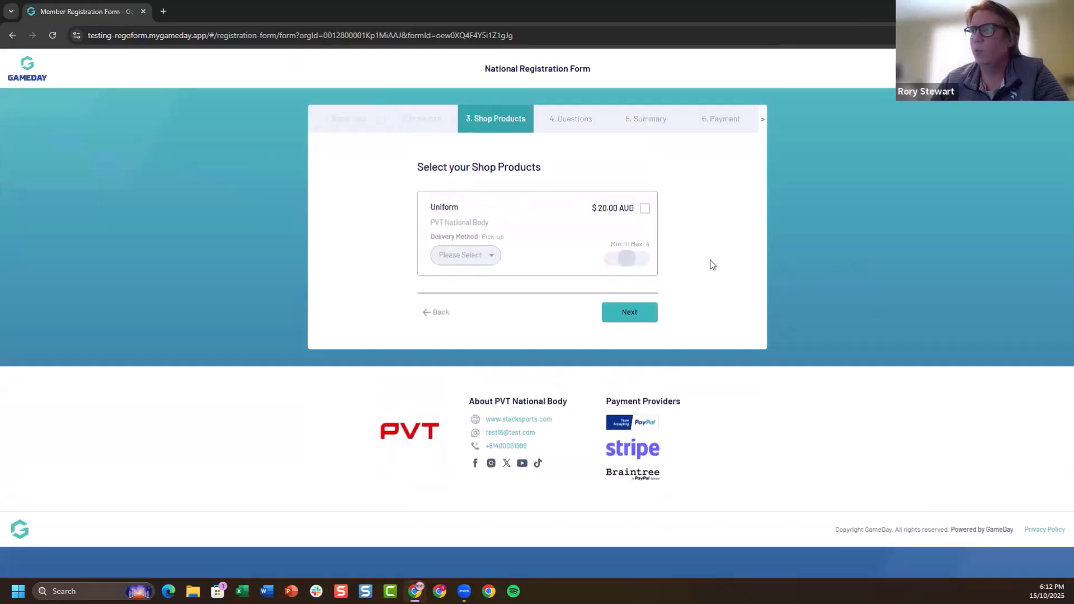
click(644, 209)
click(454, 256)
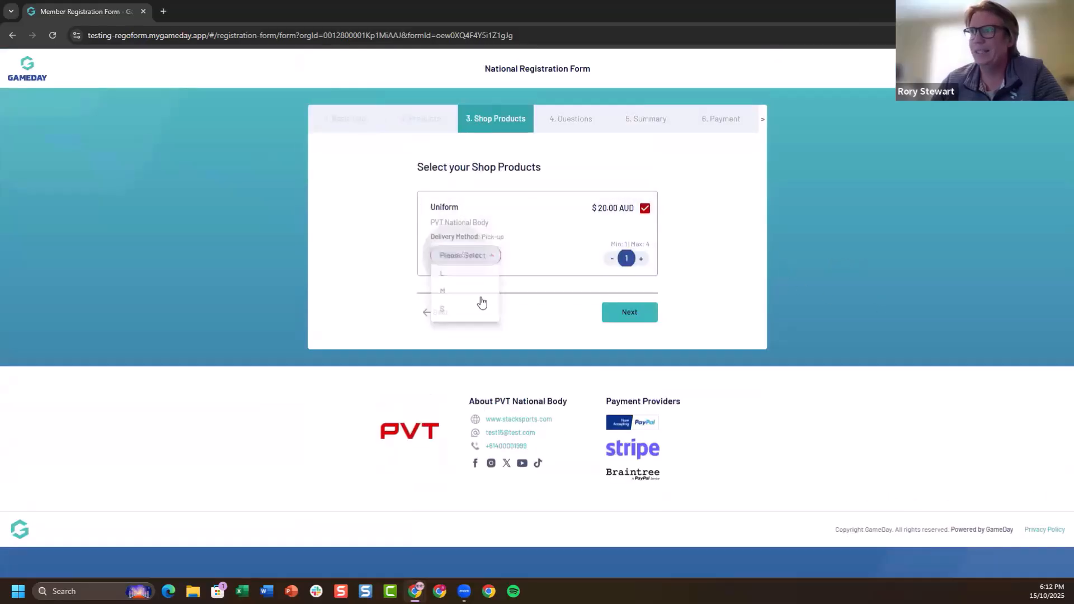
click(638, 311)
Review the order summary and proceed to payment with Stripe
scroll(891, 269, down, 6)
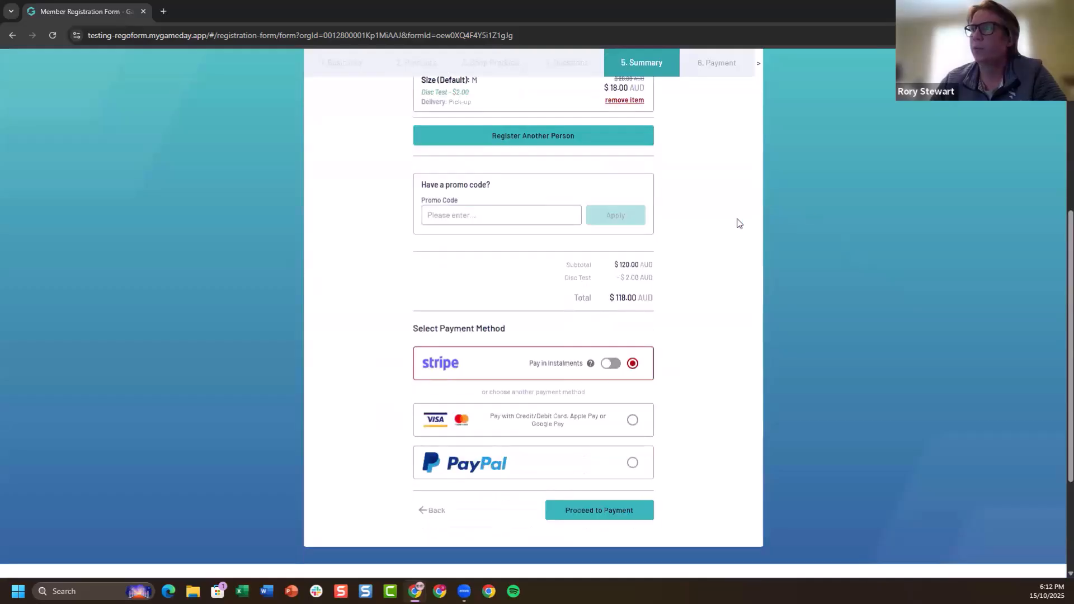
scroll(739, 223, down, 3)
click(616, 361)
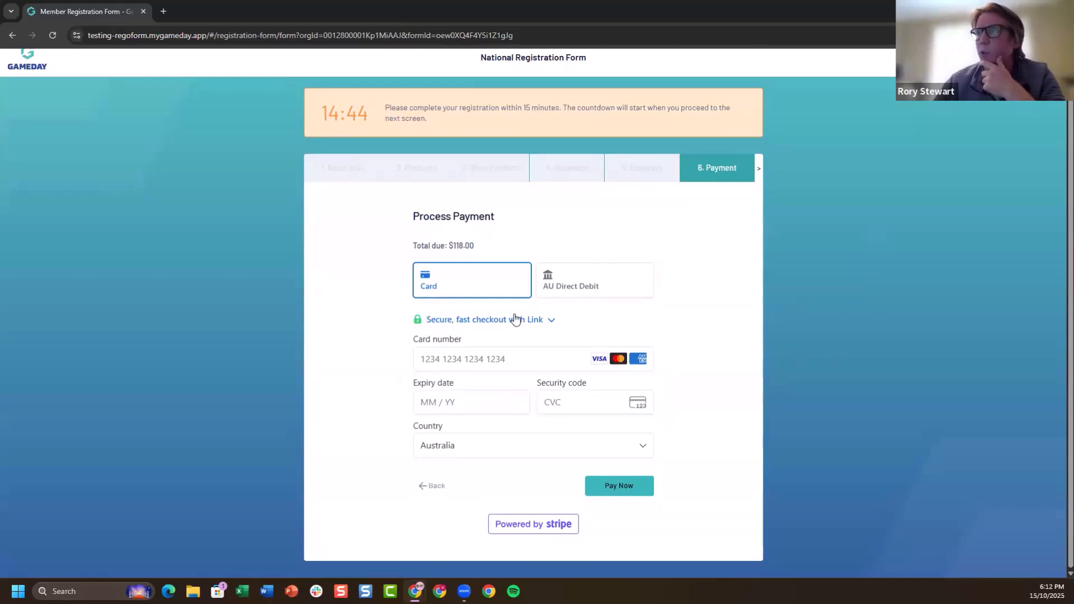
Expand the secure Link checkout for the card payment and enter the payer's email address
click(540, 318)
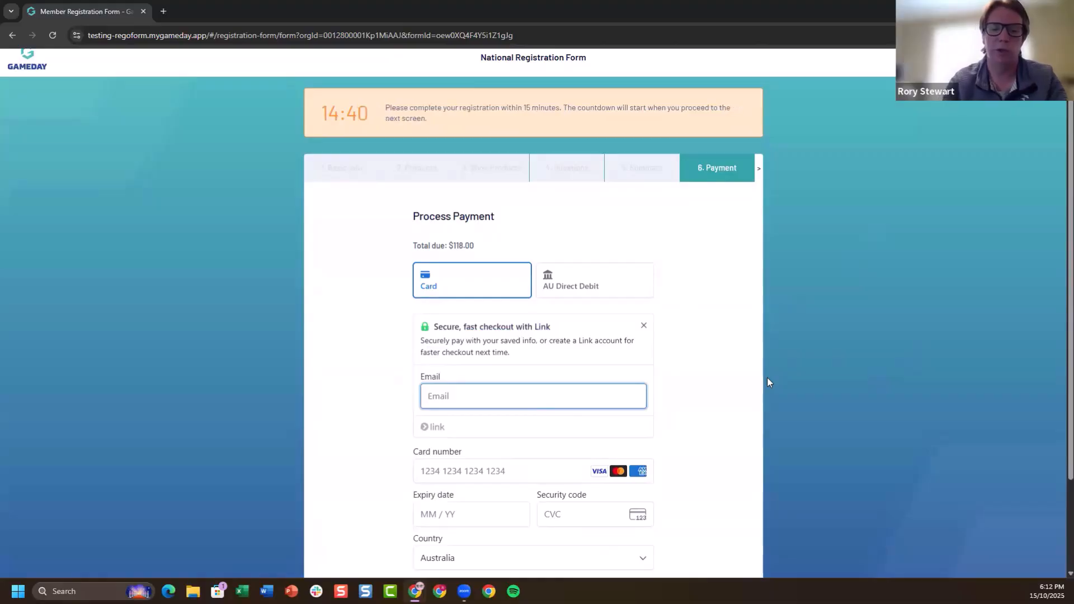
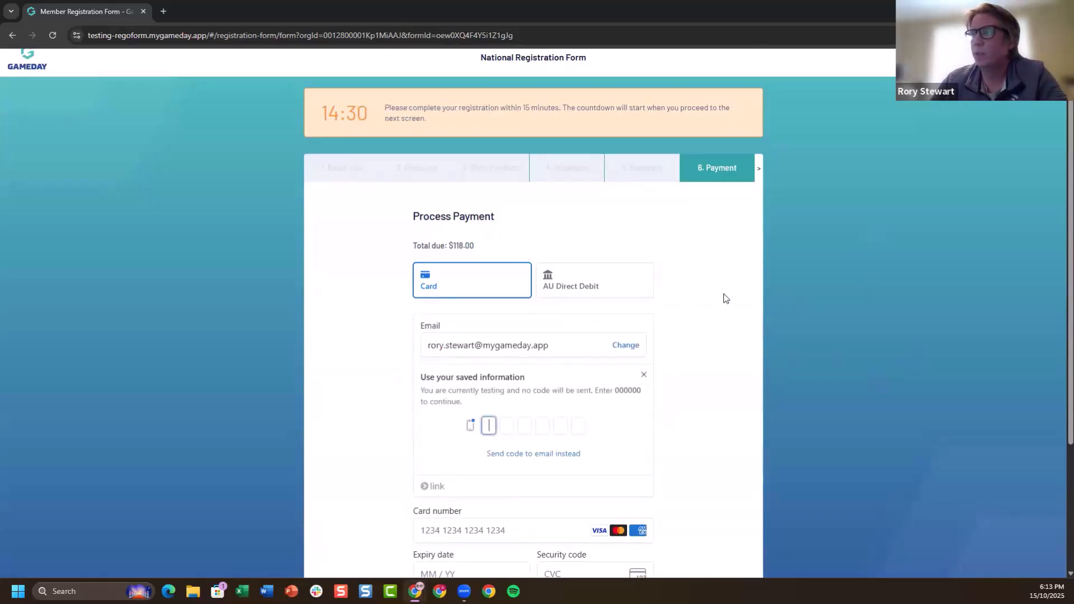
Enter the Link verification code and open the list of saved payment methods
scroll(465, 422, down, 1)
click(490, 369)
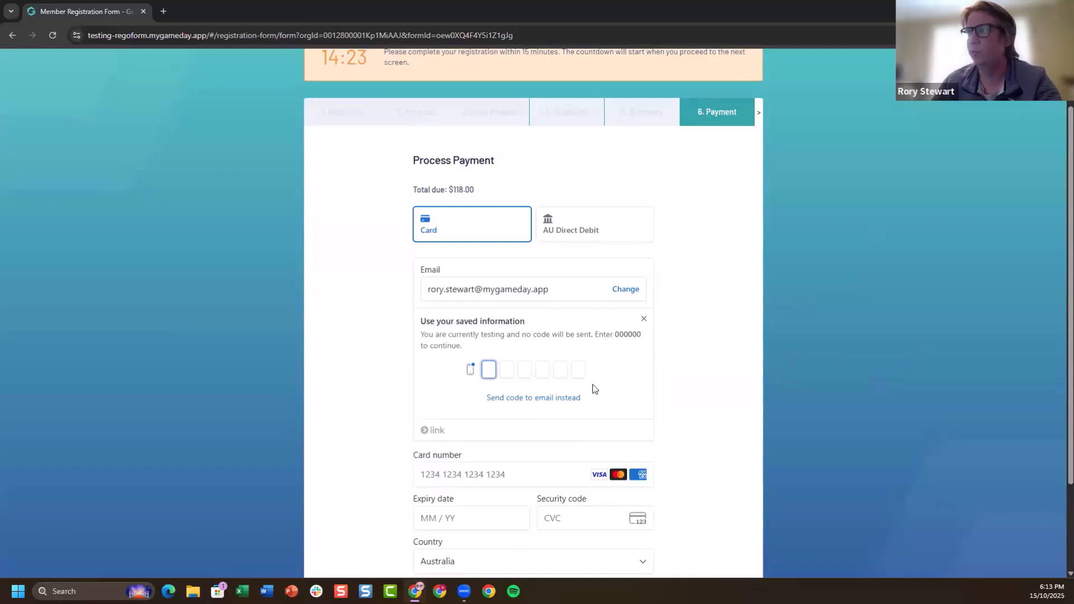
text(000000)
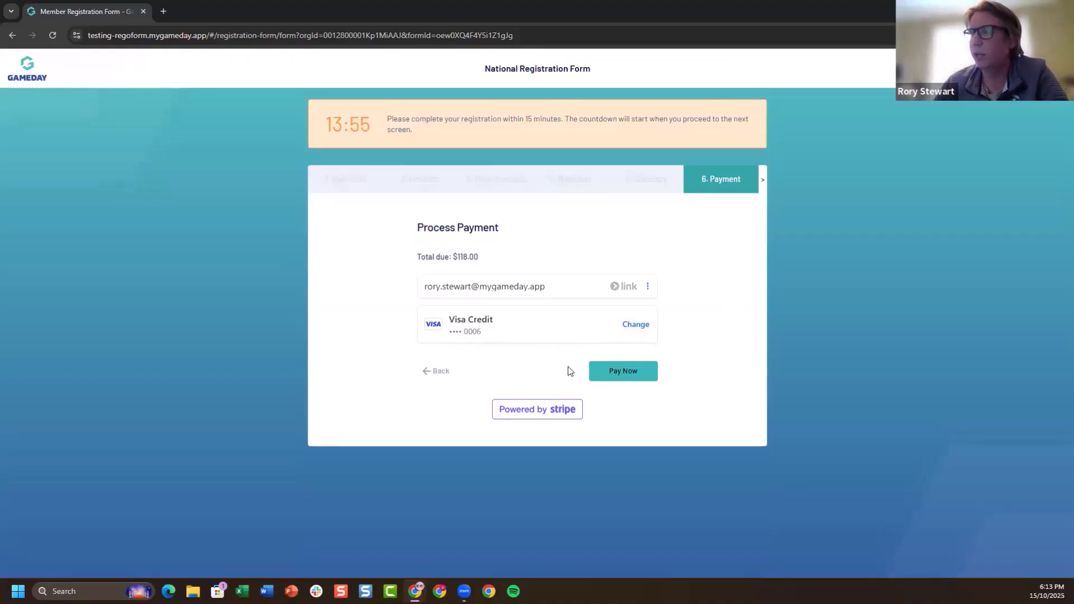
click(633, 329)
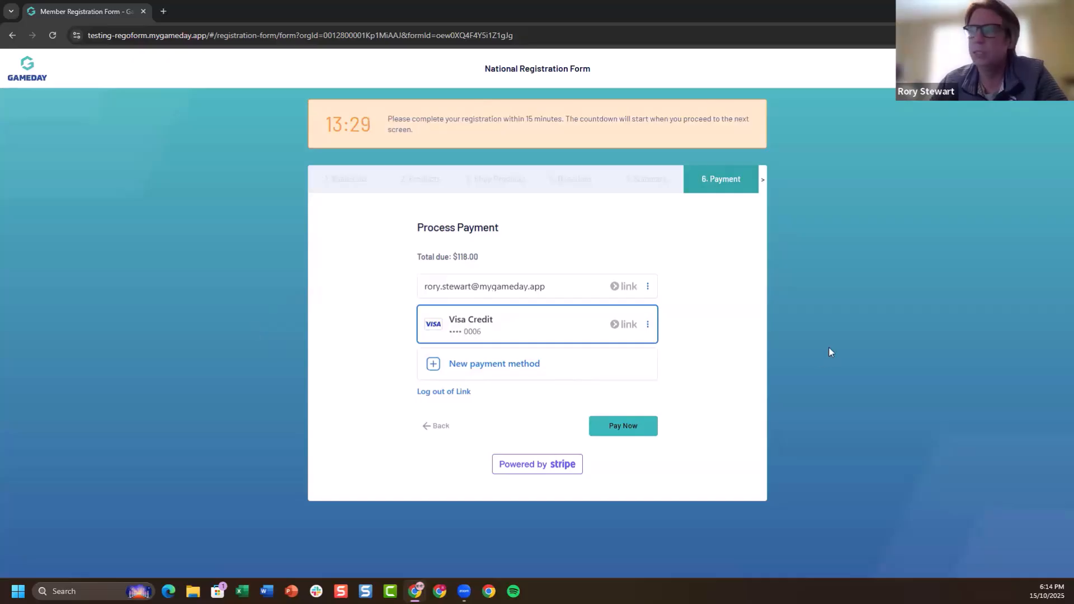
Return to the GameDay admin window and view the Reply-To Email settings in Communications
click(1009, 8)
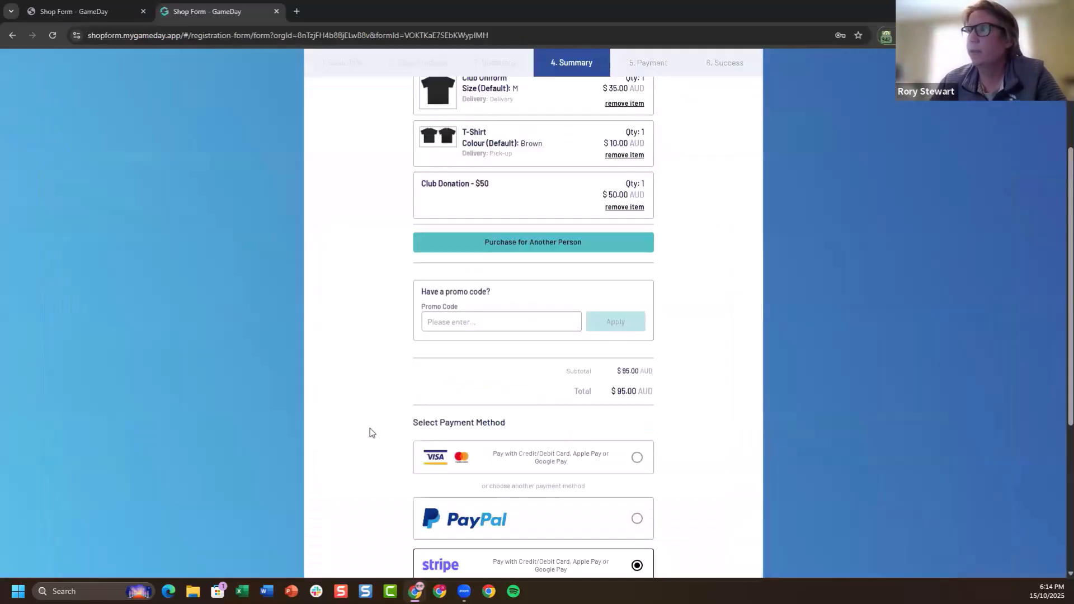
click(77, 12)
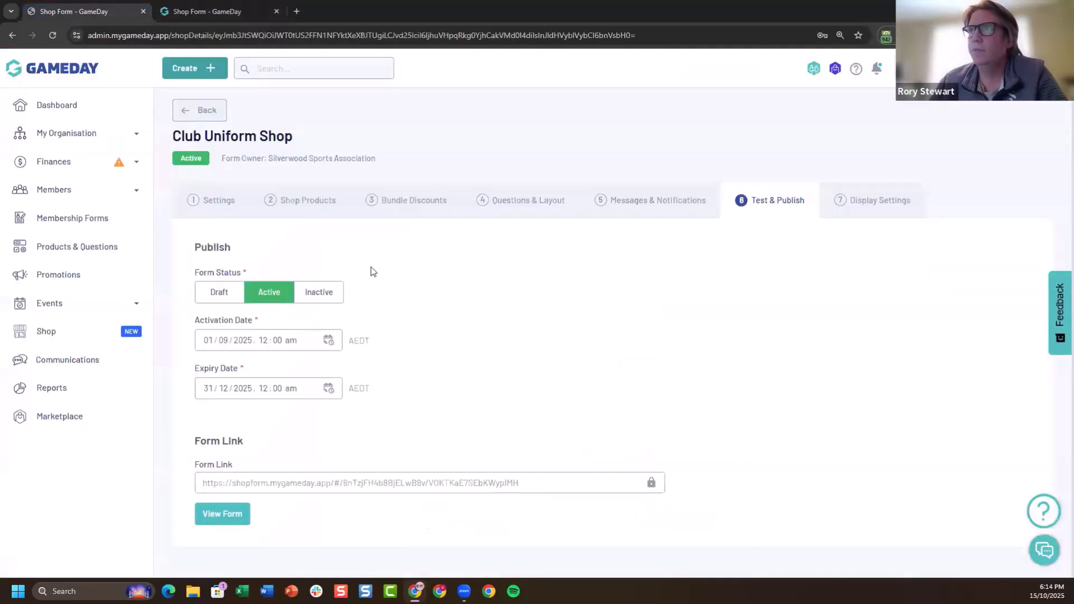
scroll(827, 347, up, 1)
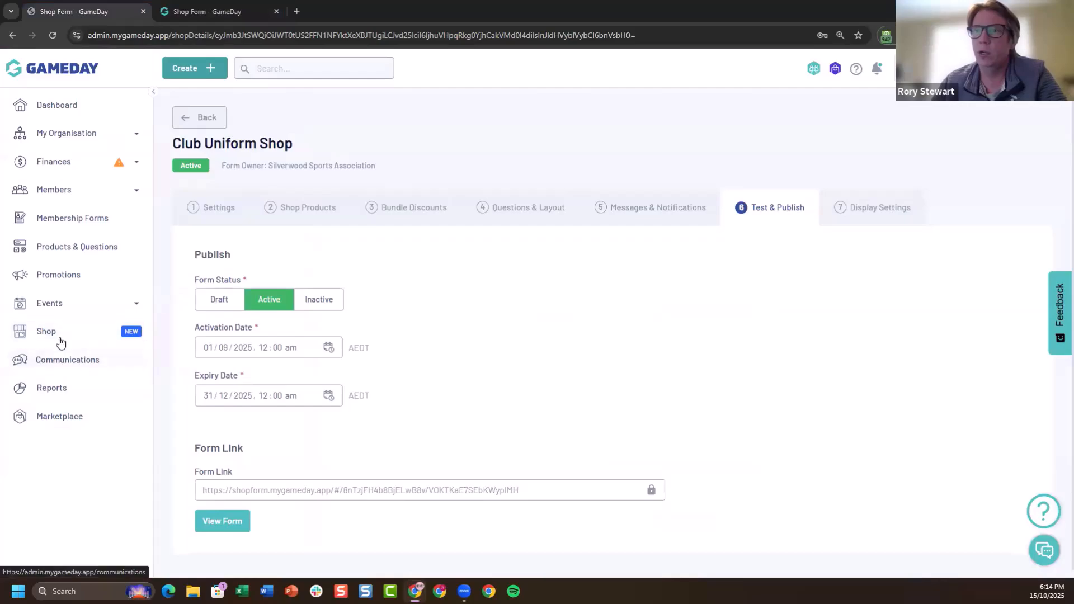
click(62, 367)
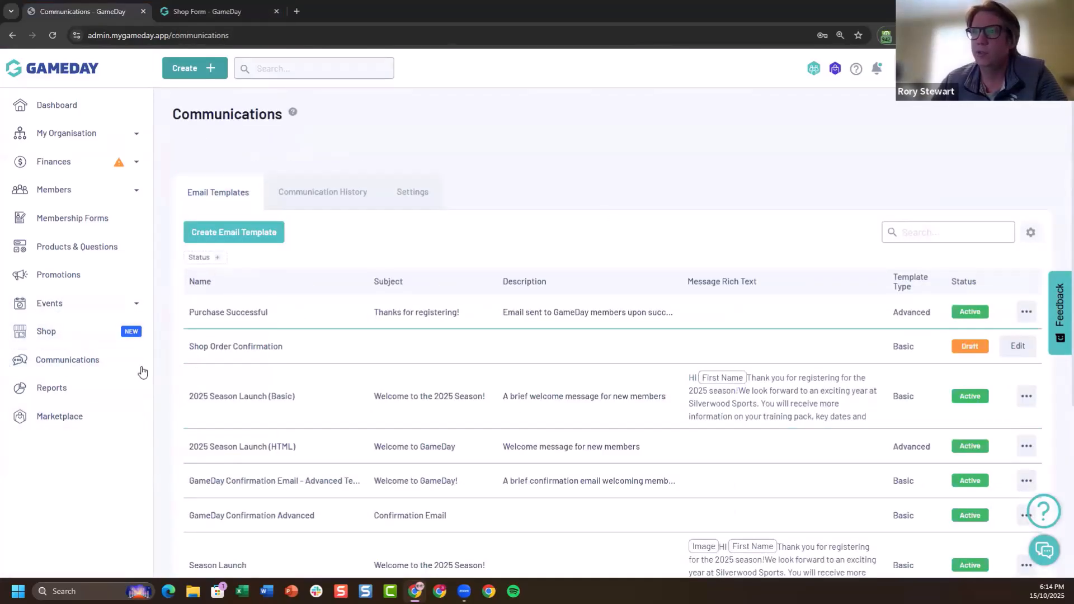
click(416, 201)
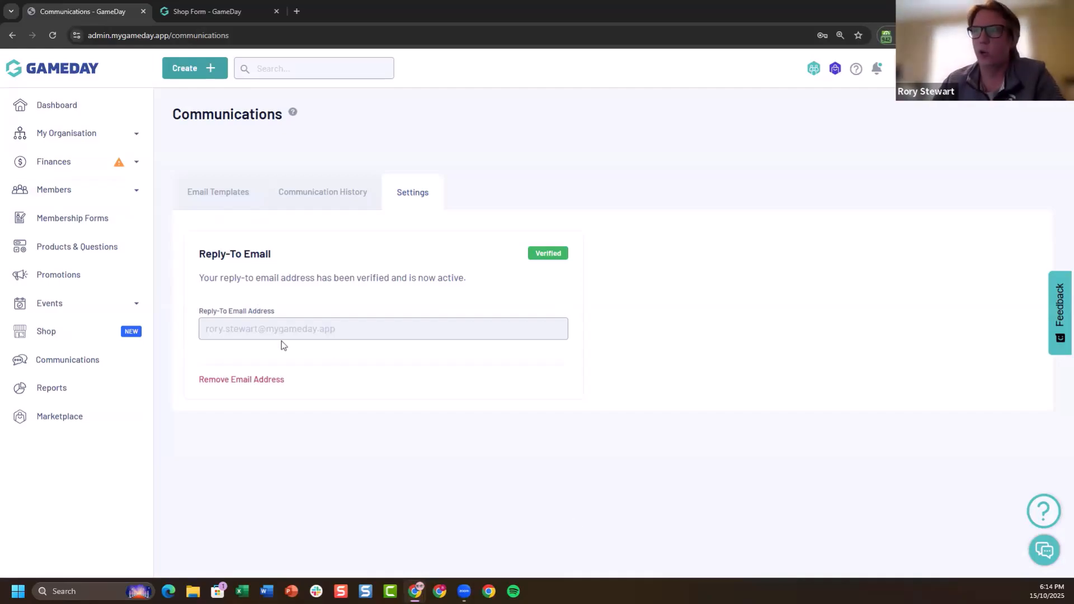
Select the first member in the members list by product and start an email to them, continuing to the messaging stage
click(129, 196)
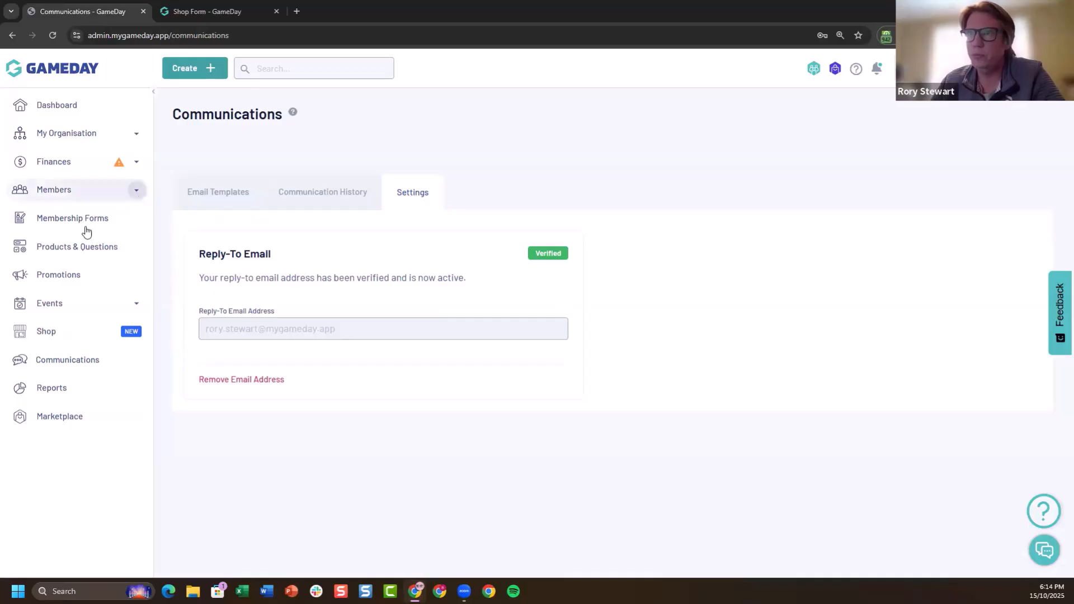
click(278, 181)
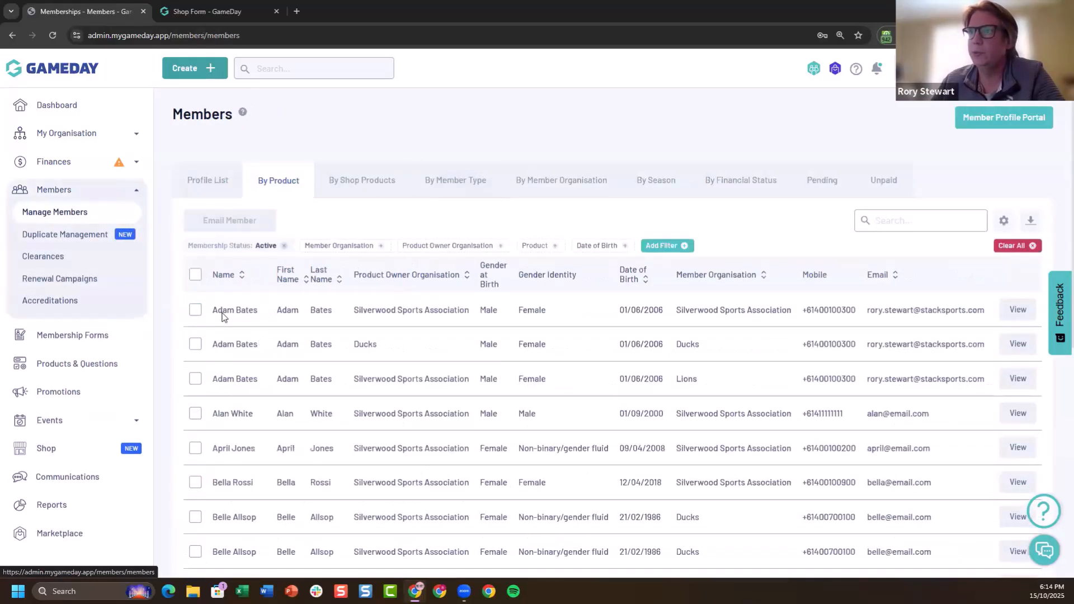
click(195, 310)
click(240, 220)
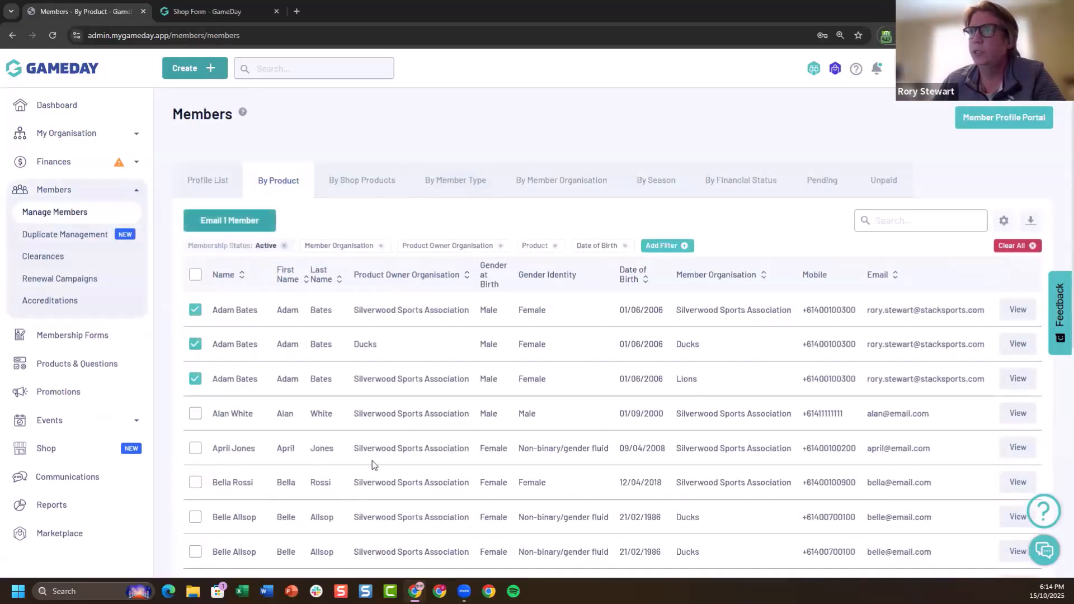
click(995, 557)
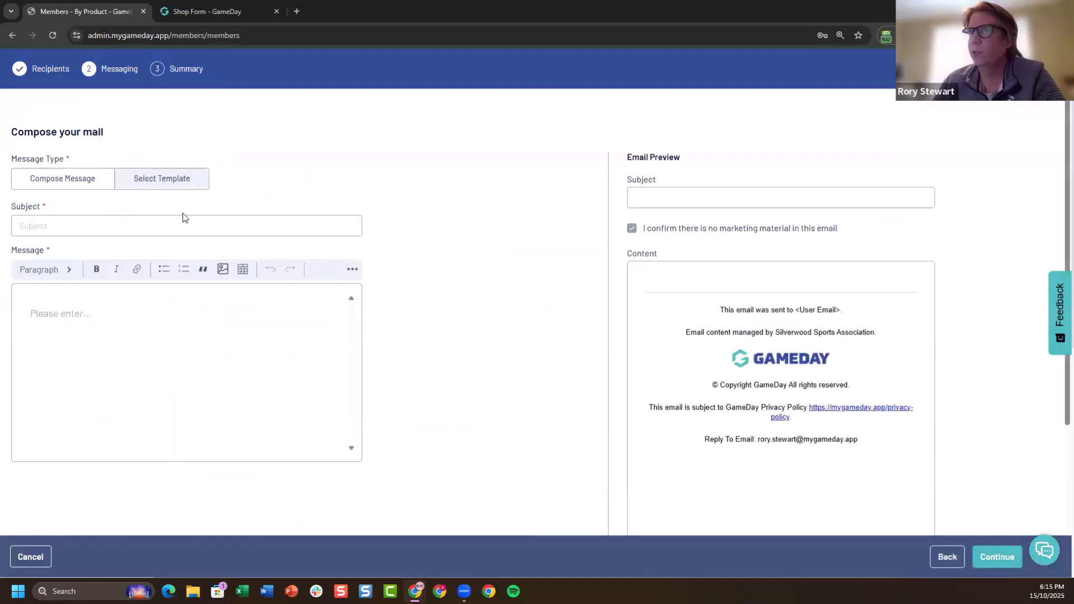
Apply the Purchase Successful email template to the message and send it to the selected member
click(169, 184)
click(84, 243)
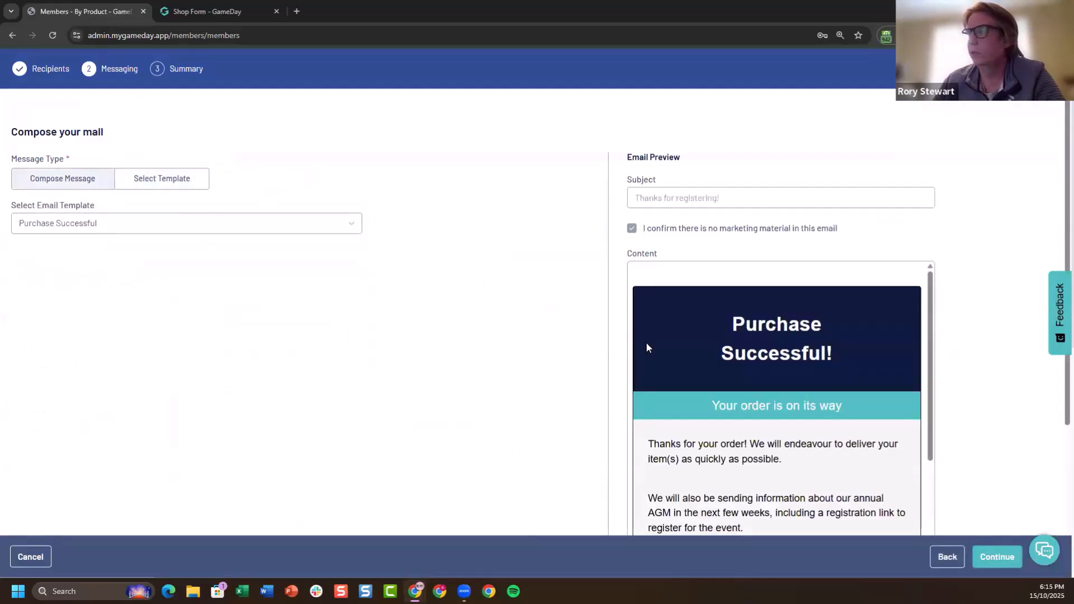
click(997, 556)
scroll(834, 348, down, 4)
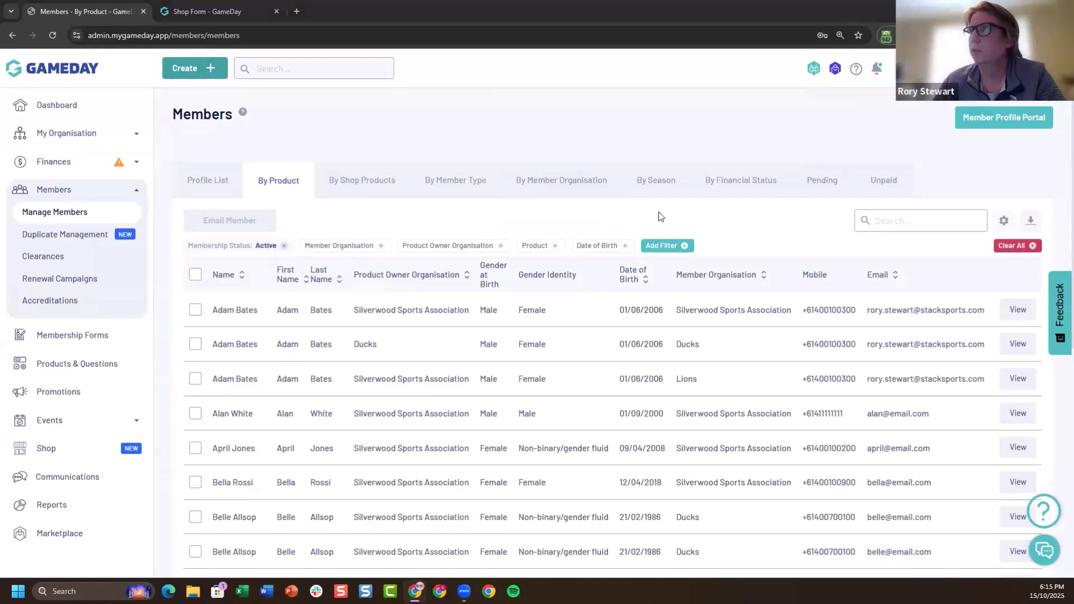
Switch to the Gmail window, show the newly received message and review the purchase confirmation email
key(alt+Tab)
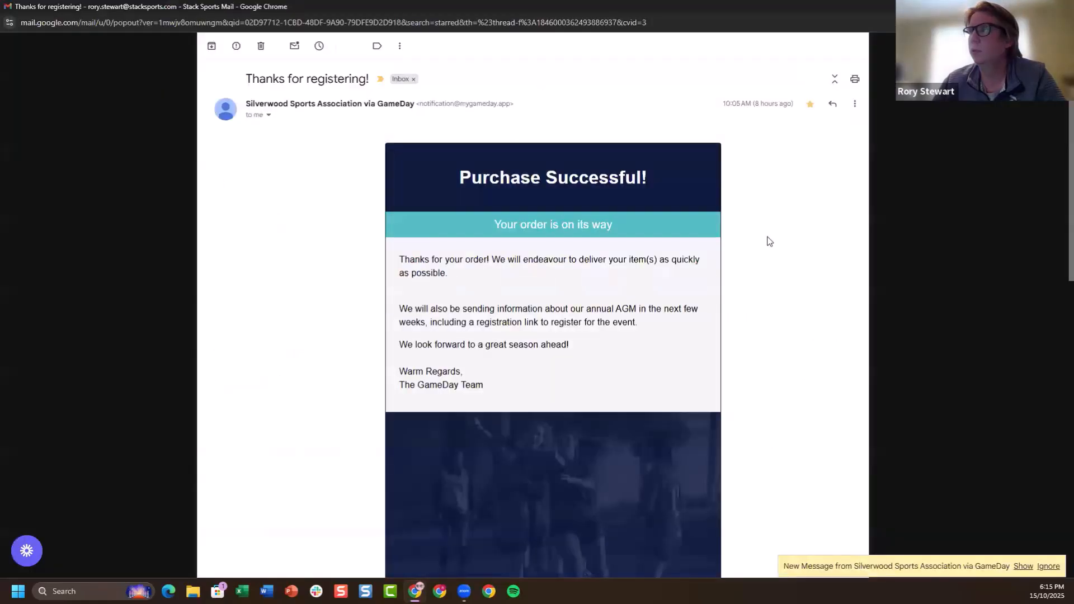
click(1024, 567)
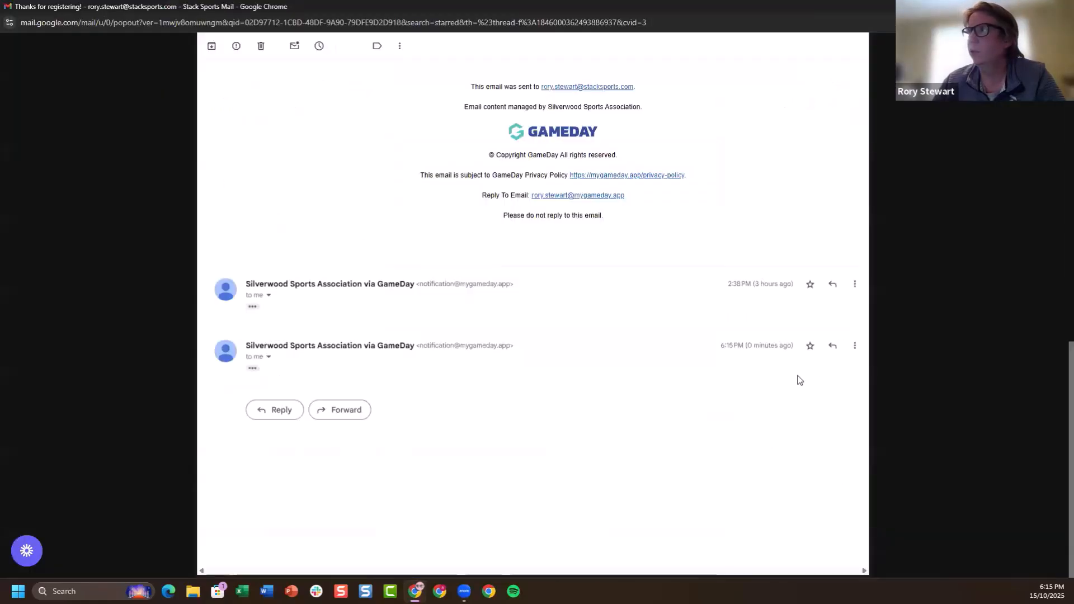
scroll(798, 377, up, 15)
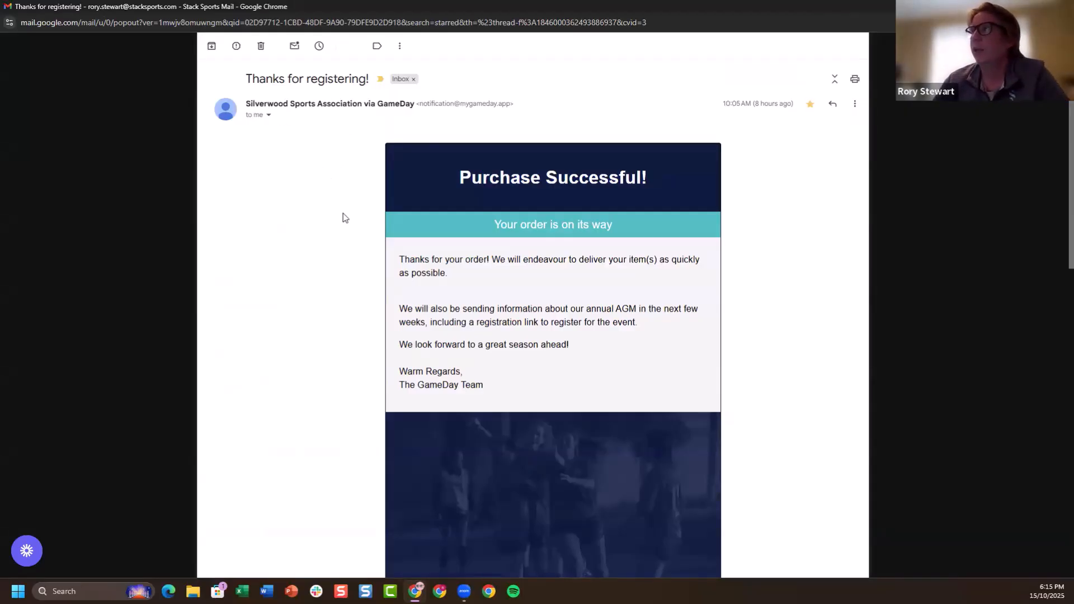
Start a reply to the confirmation email to check its reply-to address, discard the draft, and close the email window
click(833, 105)
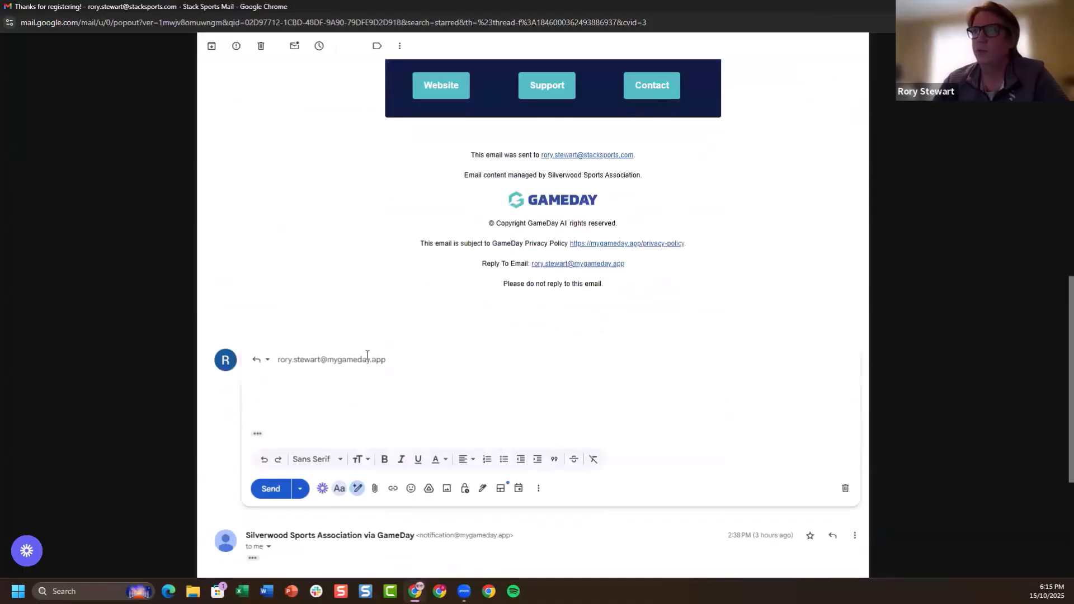
click(422, 360)
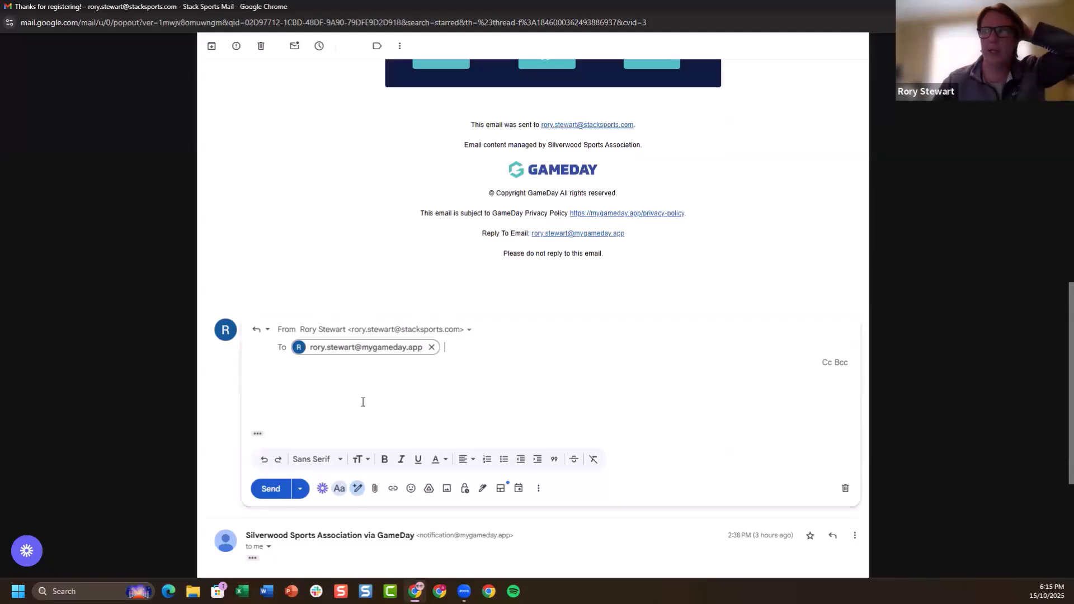
drag(483, 233, 635, 239)
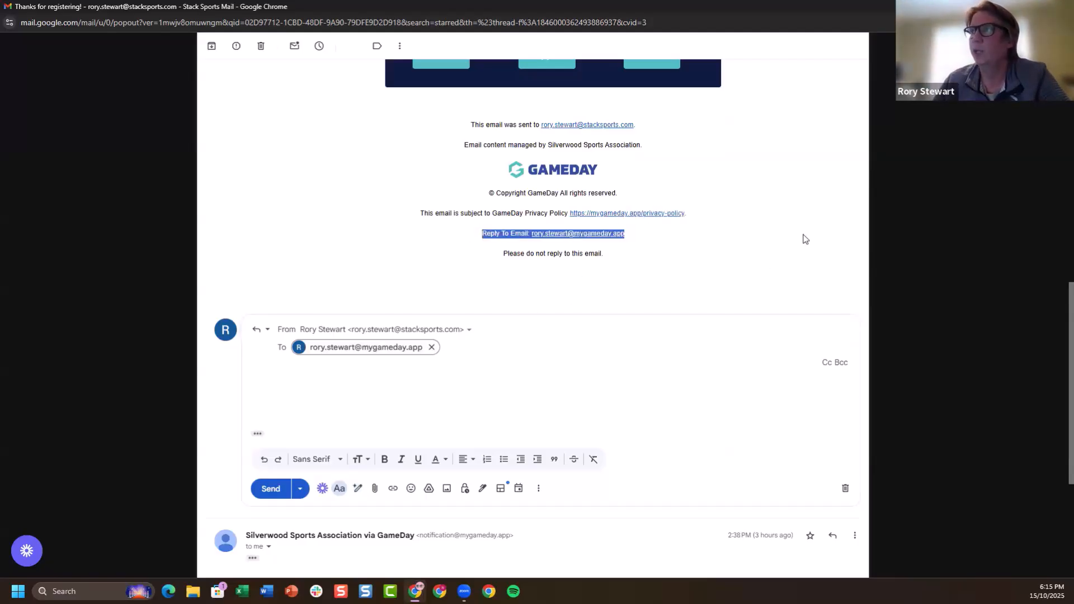
click(846, 489)
drag(598, 255, 472, 257)
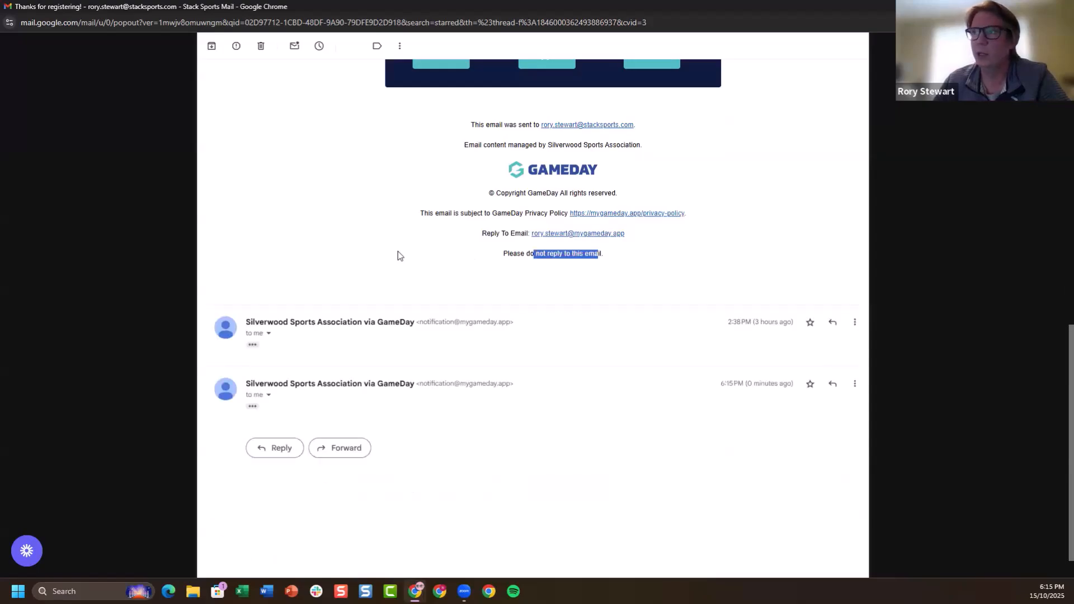
scroll(947, 190, up, 15)
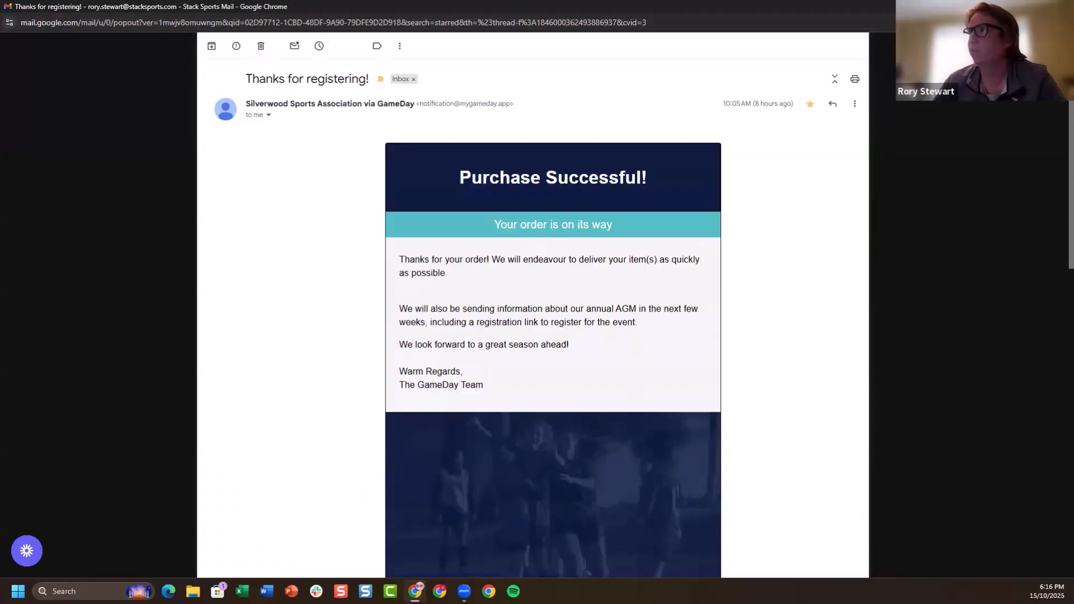
click(1061, 7)
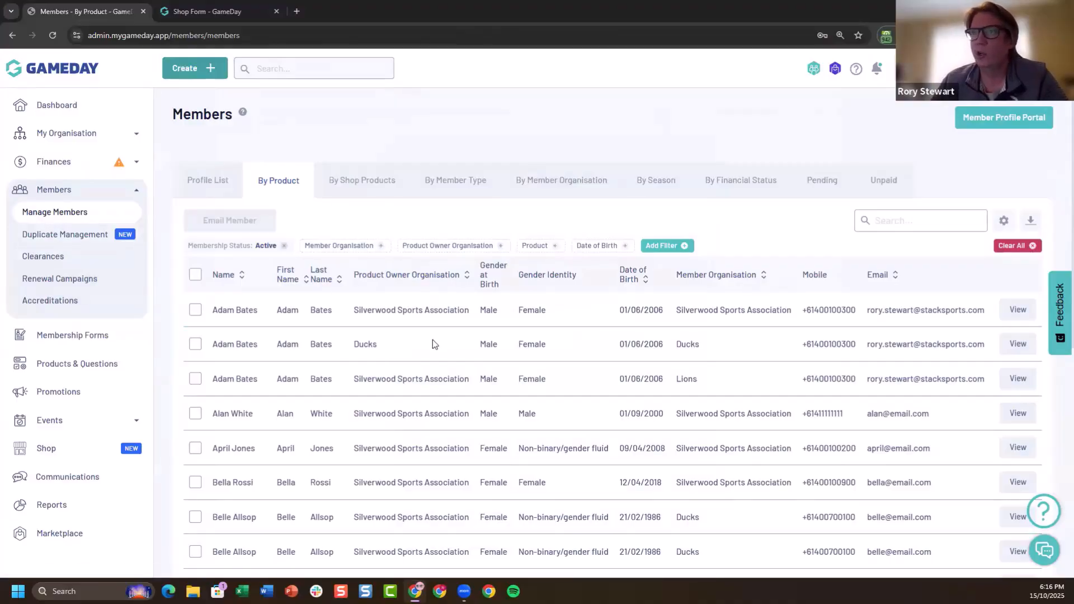
Open the Member Profile Portal and log in with the saved account email and password
click(1001, 117)
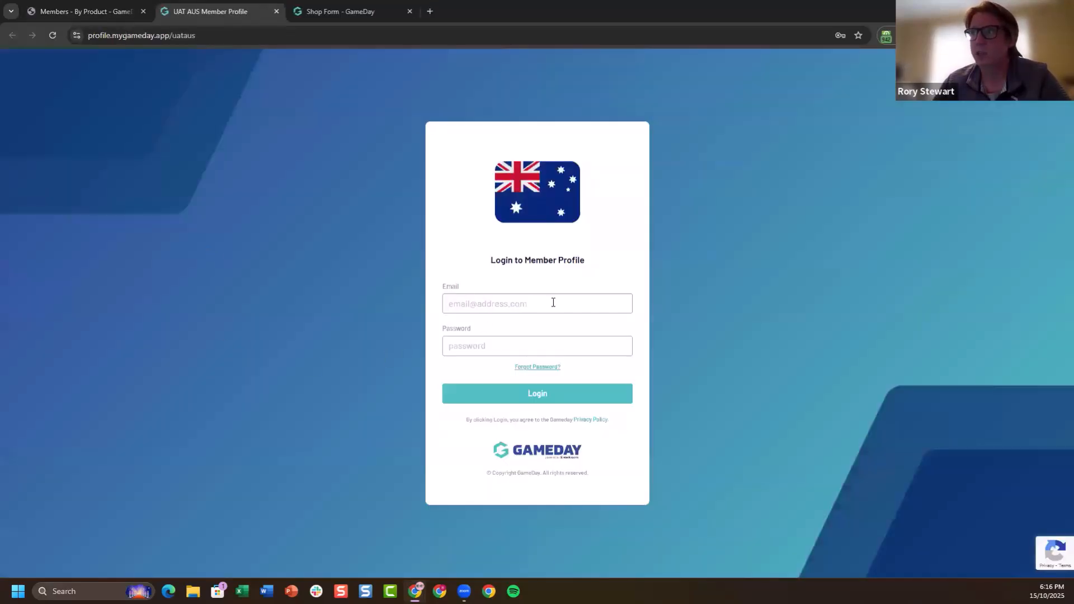
click(553, 303)
click(566, 365)
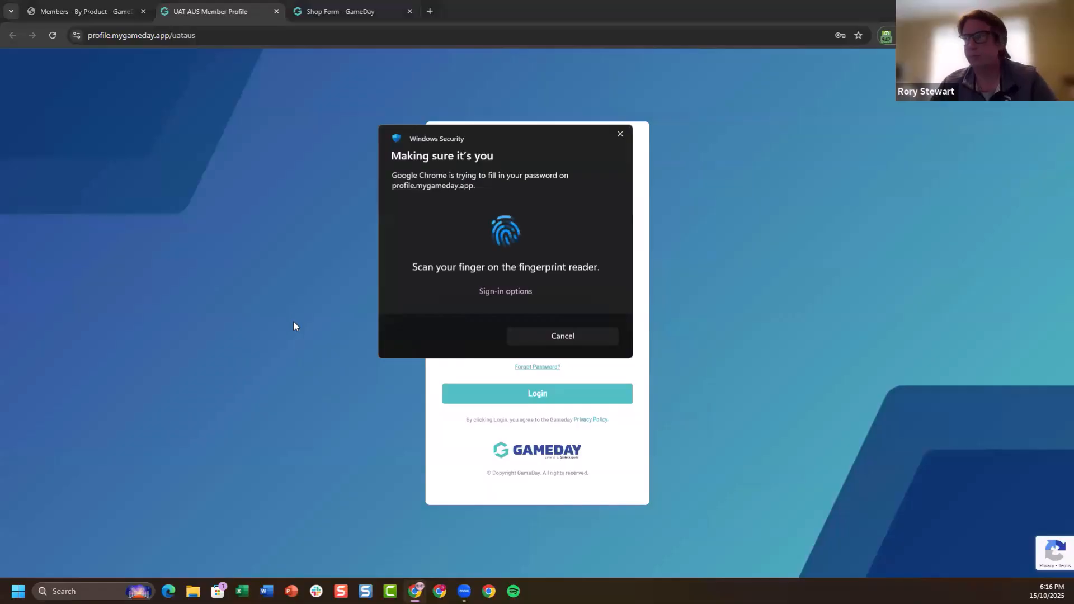
click(452, 400)
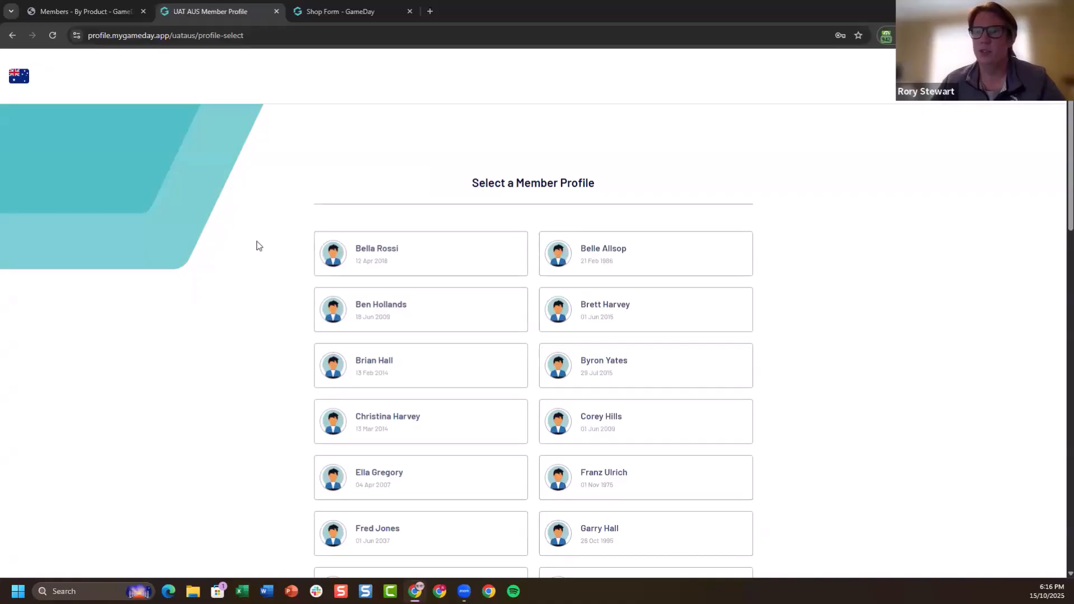
Open the first listed member's profile and view their accreditations
click(442, 250)
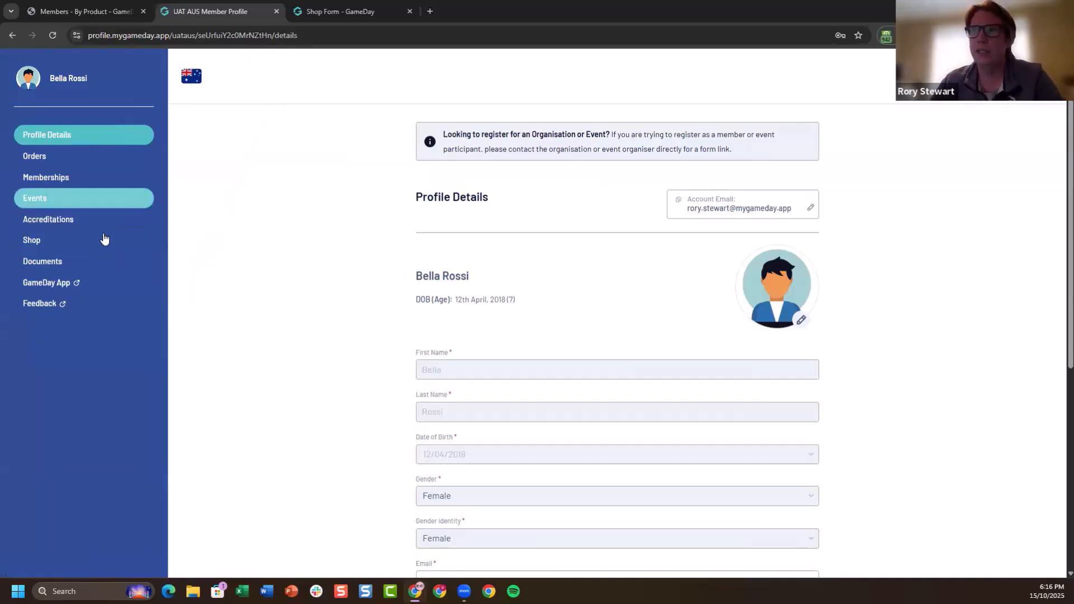
click(104, 239)
click(91, 221)
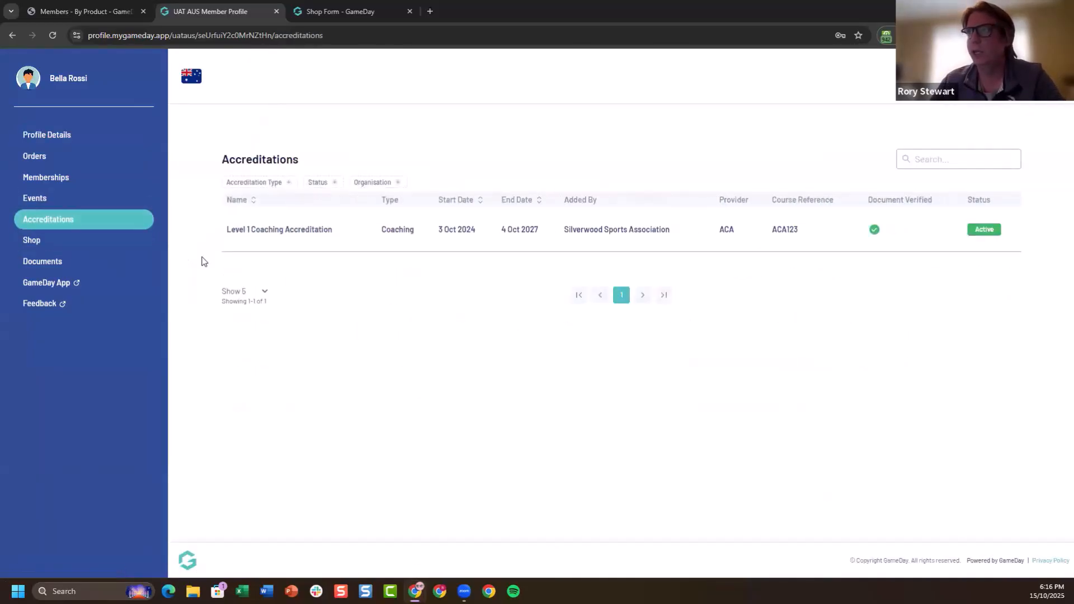